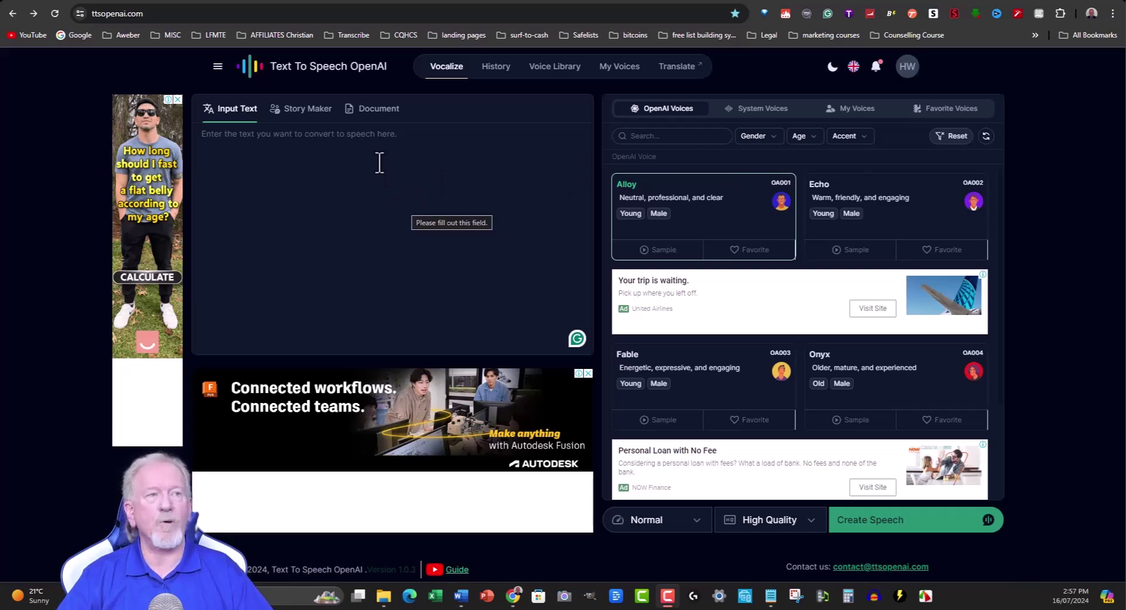
Compare the My Voices page of Text To Speech OpenAI with the ElevenLabs Speech Synthesis and Voices pages.
click(235, 1)
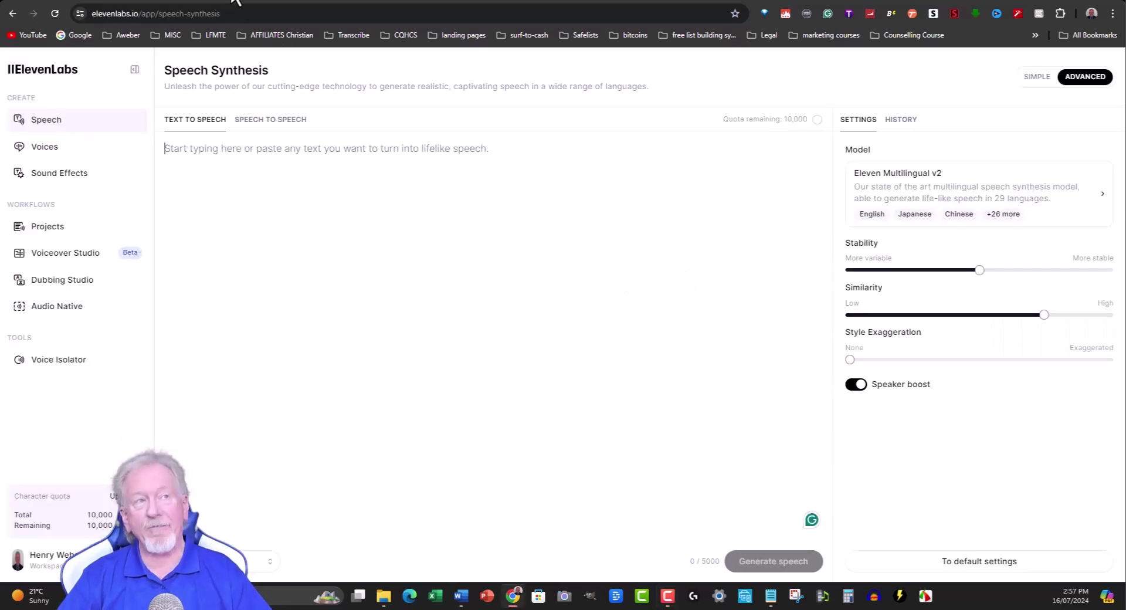
key(alt+Left)
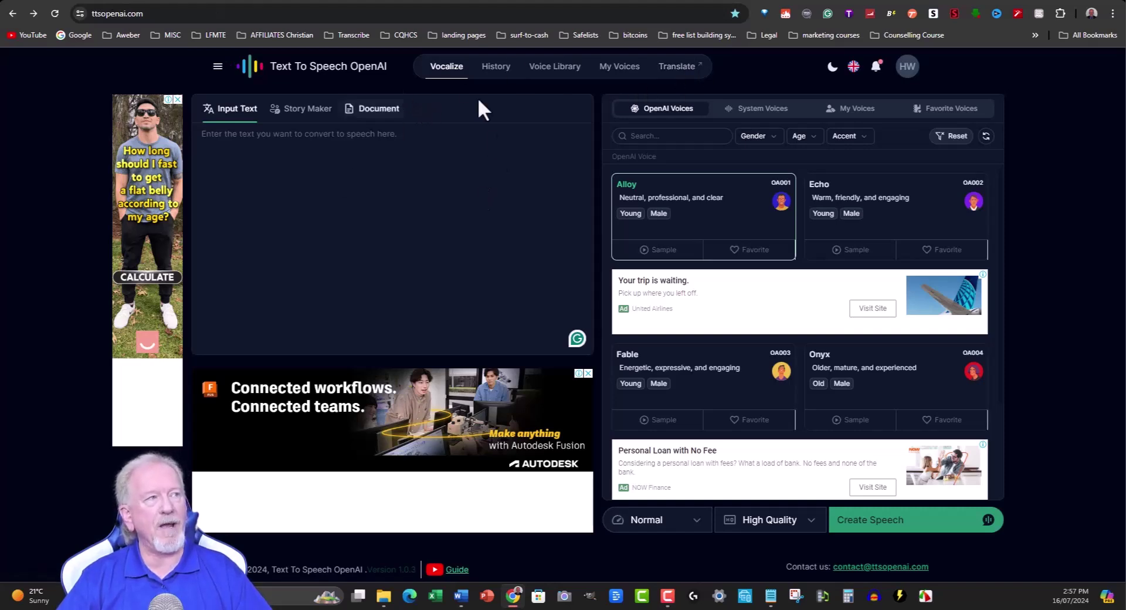
click(603, 83)
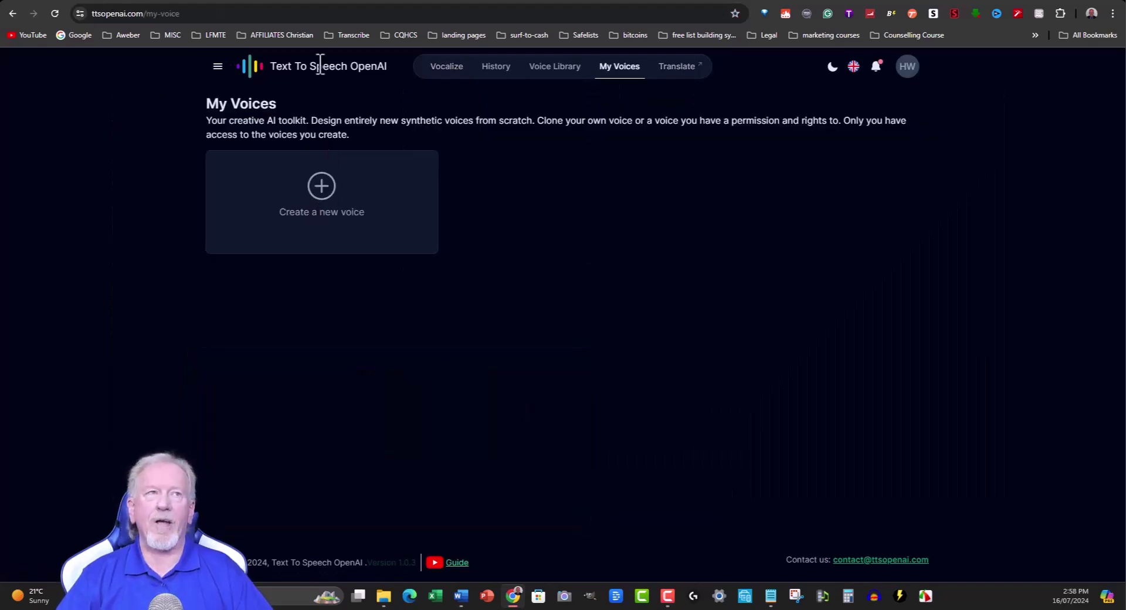
click(238, 1)
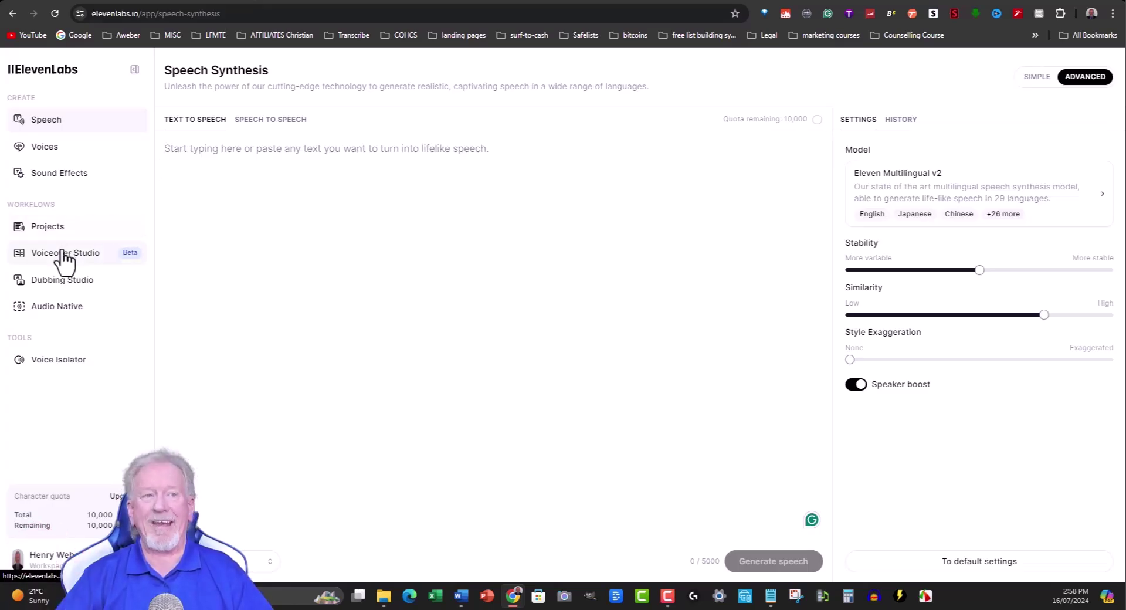
click(48, 153)
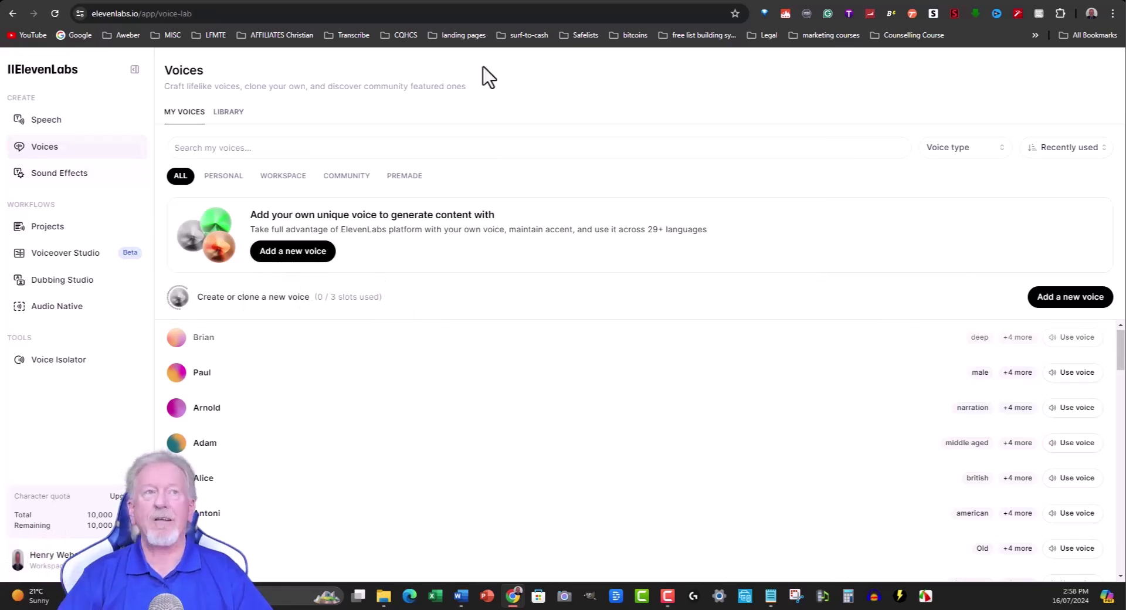
Return to the My Voices page of Text To Speech OpenAI and try to create a new voice.
click(12, 14)
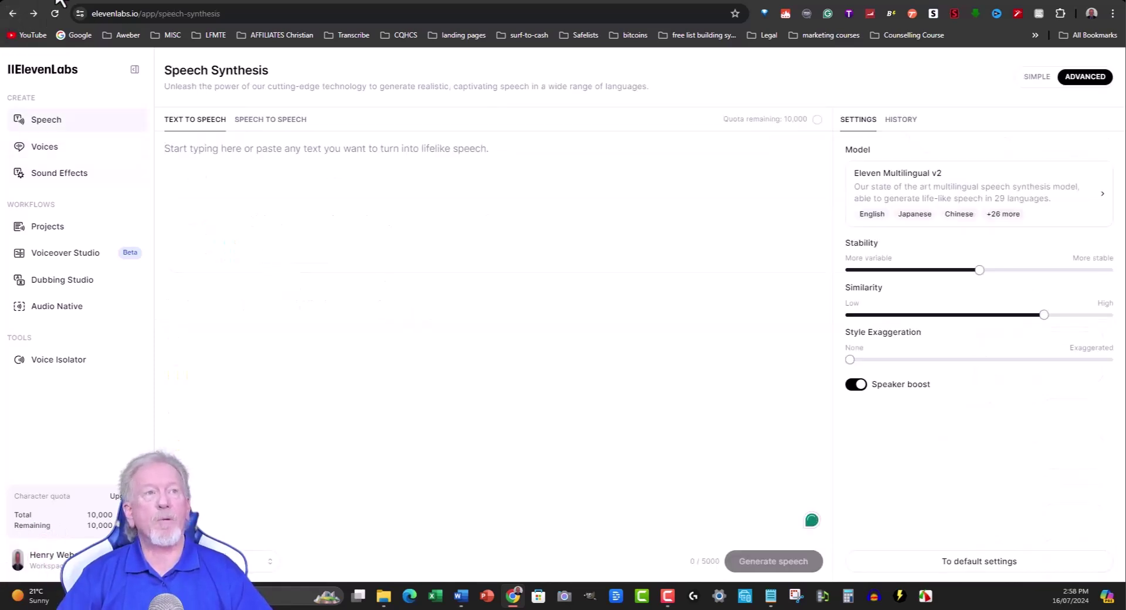
click(12, 15)
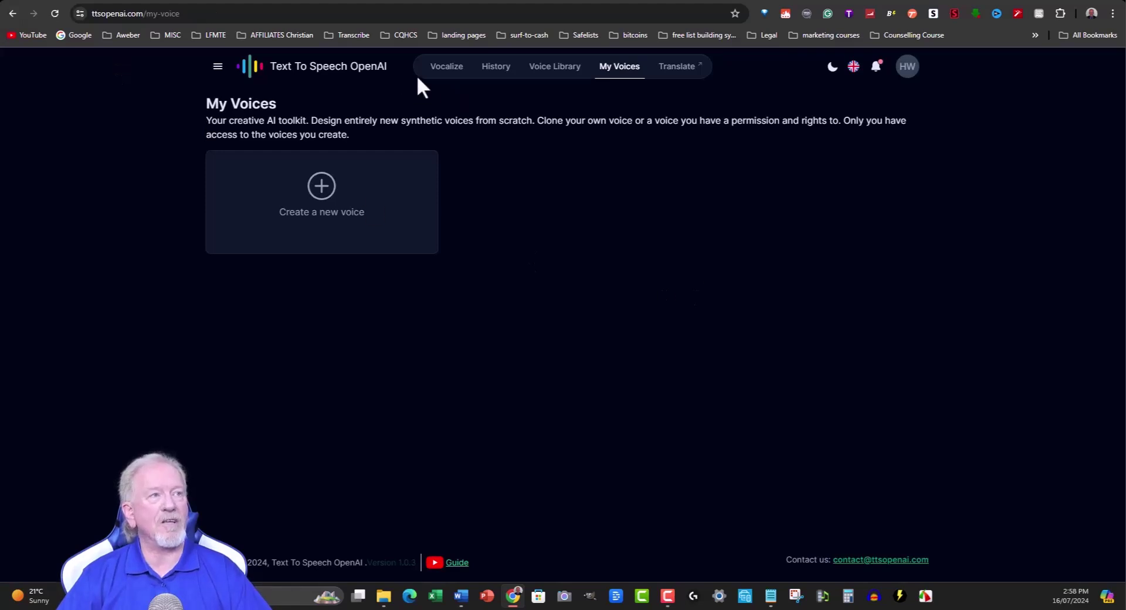
click(325, 201)
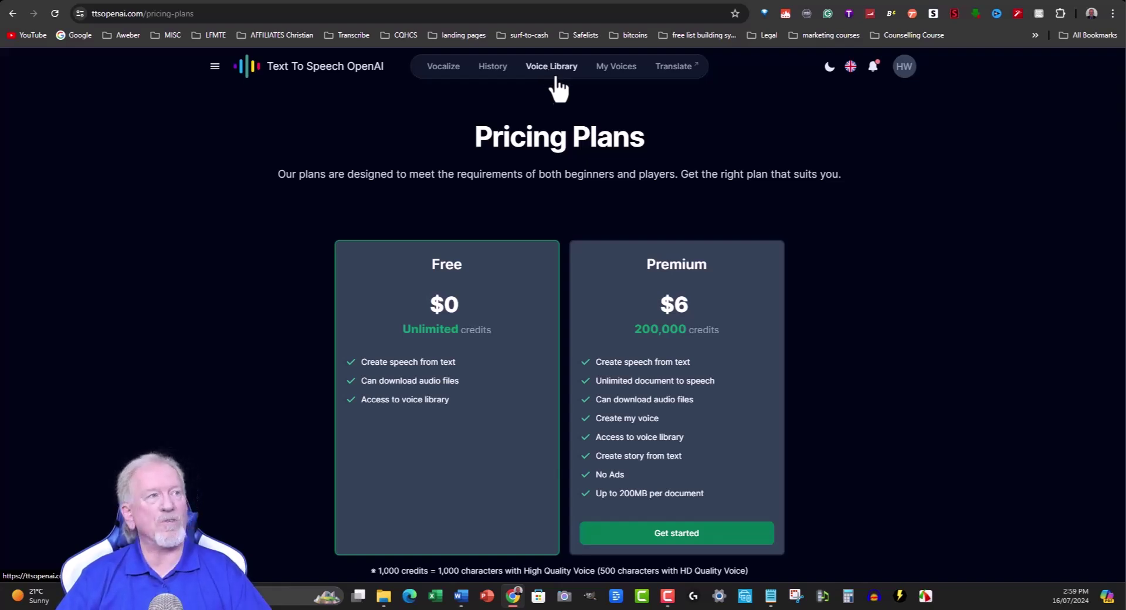
Open the Vocalize page and browse the list of System Voices.
click(446, 69)
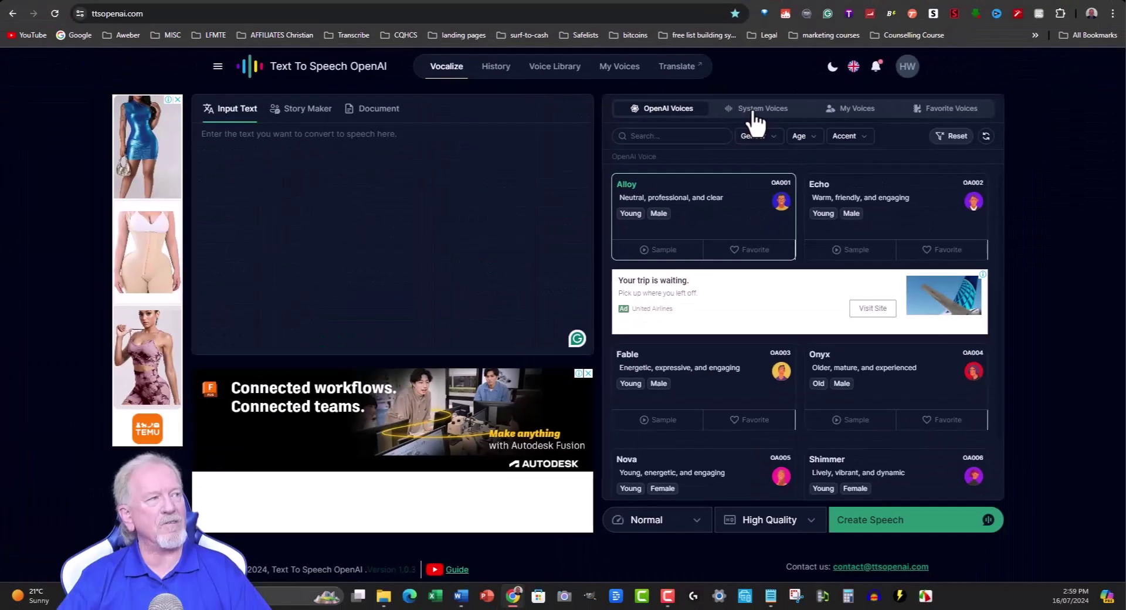
click(563, 211)
scroll(826, 193, down, 12)
scroll(826, 200, down, 1)
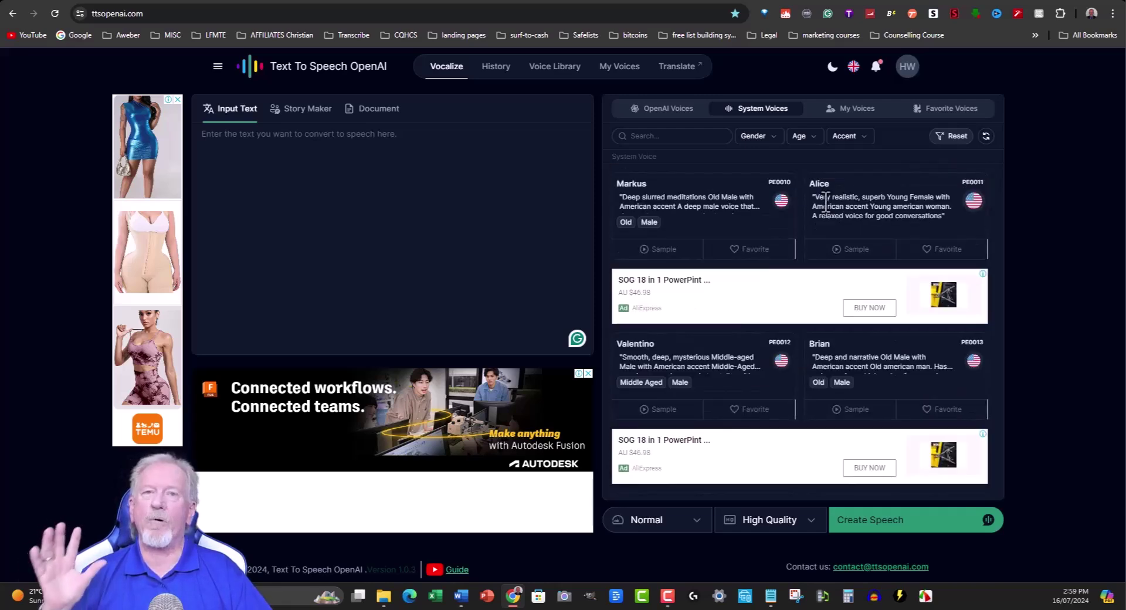
scroll(829, 212, down, 6)
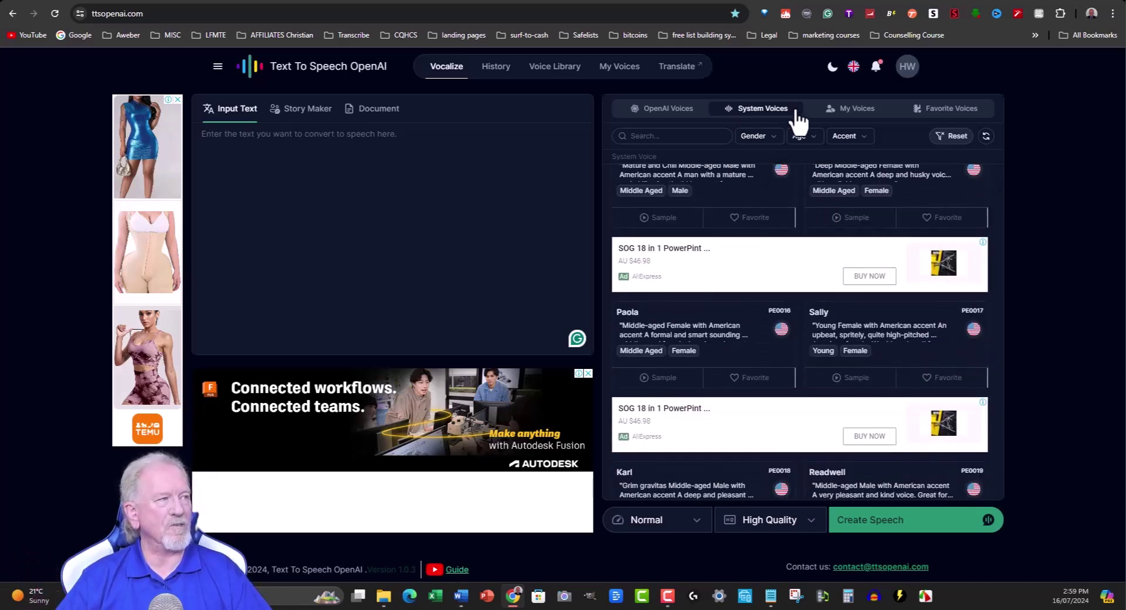
scroll(783, 234, down, 10)
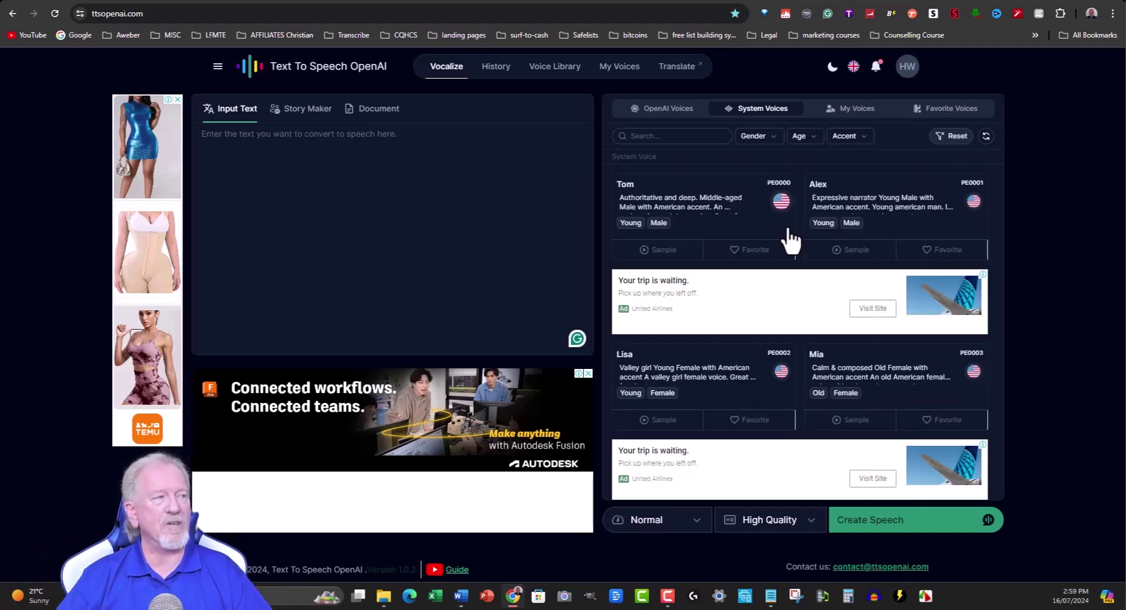
Review the available OpenAI Voices and their descriptions.
click(655, 111)
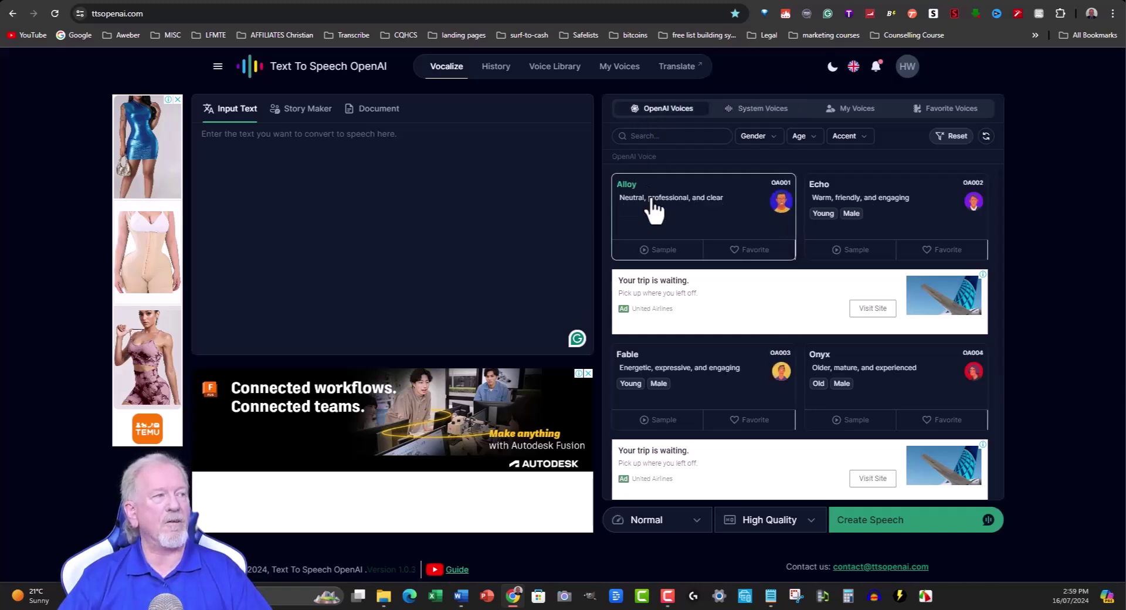
scroll(821, 234, down, 3)
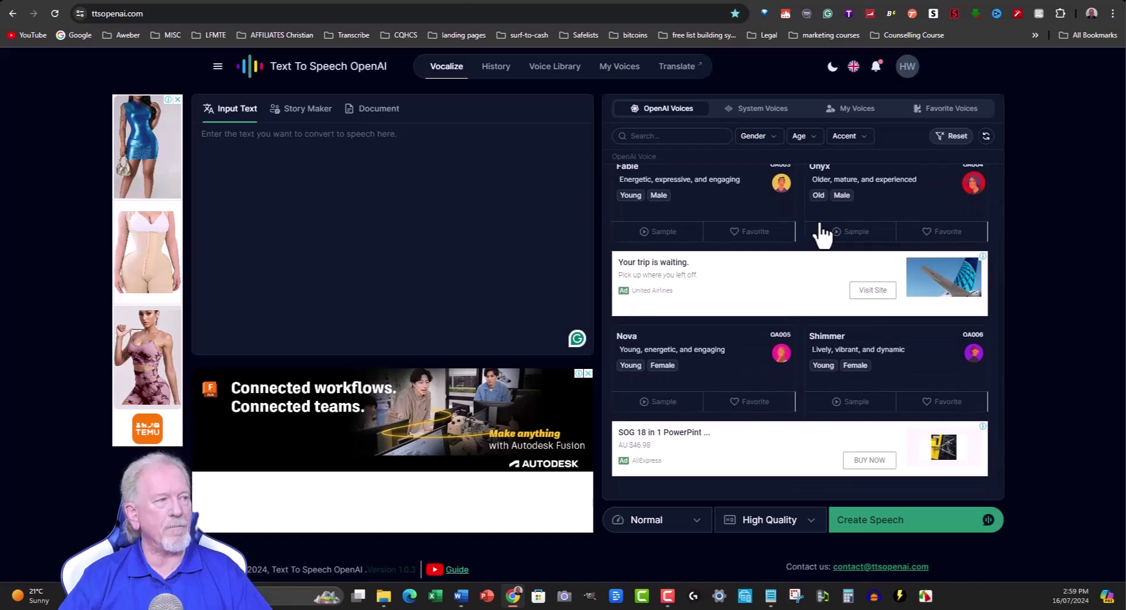
scroll(819, 234, up, 3)
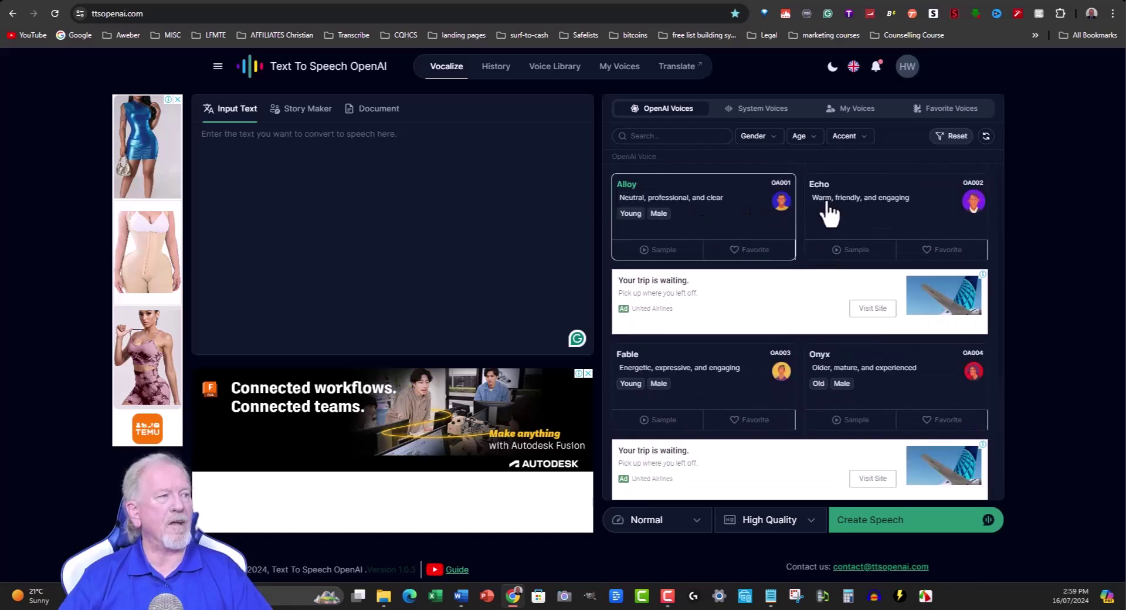
scroll(669, 355, down, 3)
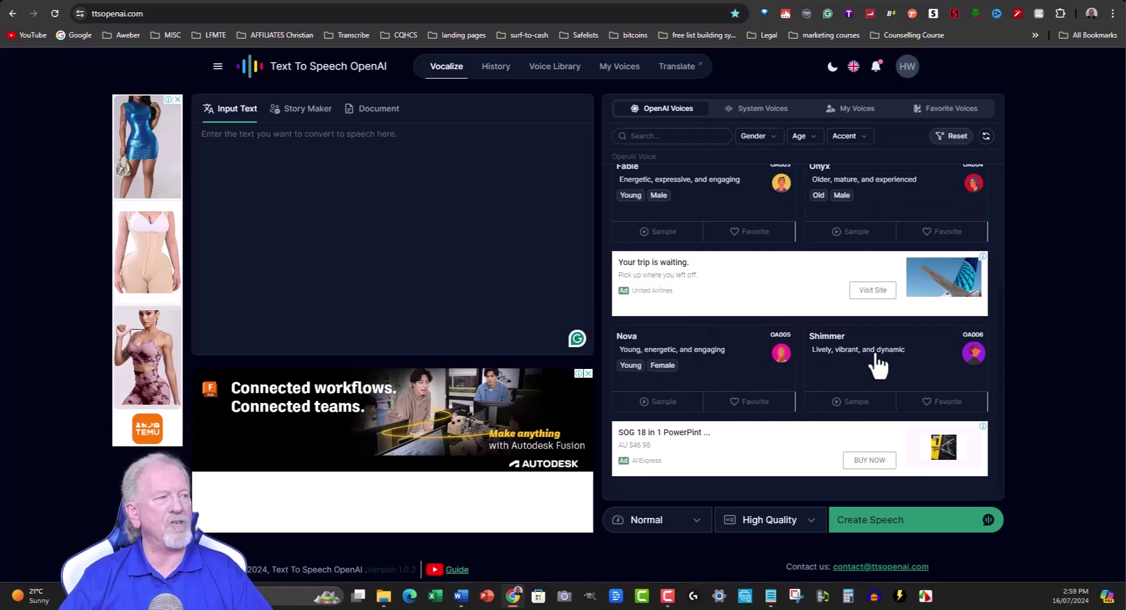
scroll(709, 302, up, 3)
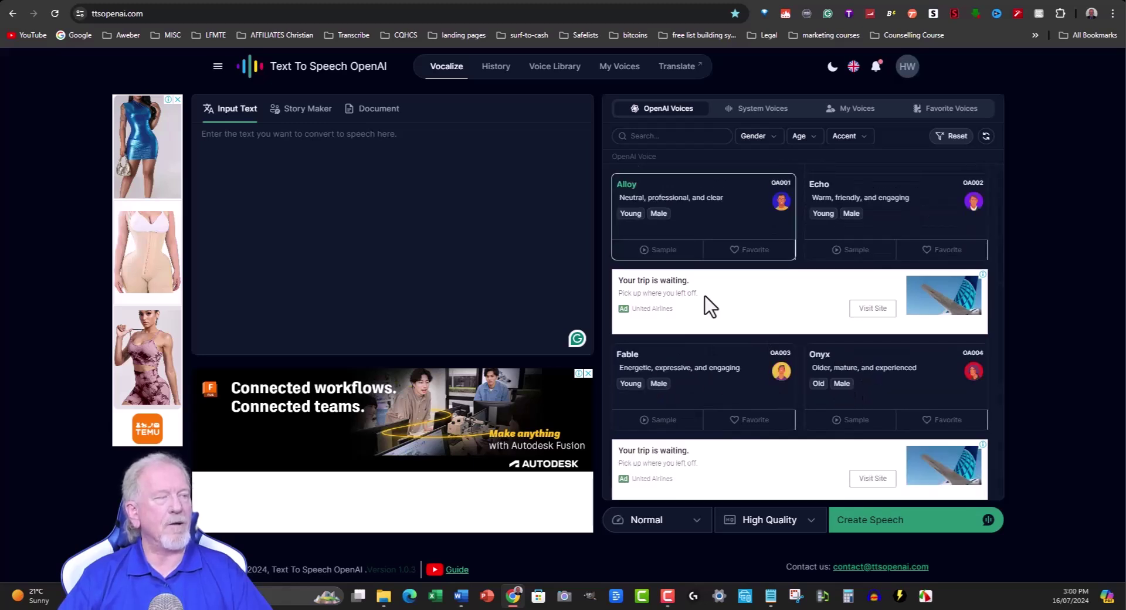
Play the samples of the OpenAI voices Alloy, Echo, Fable and Onyx, plus the system voice Alex.
click(647, 254)
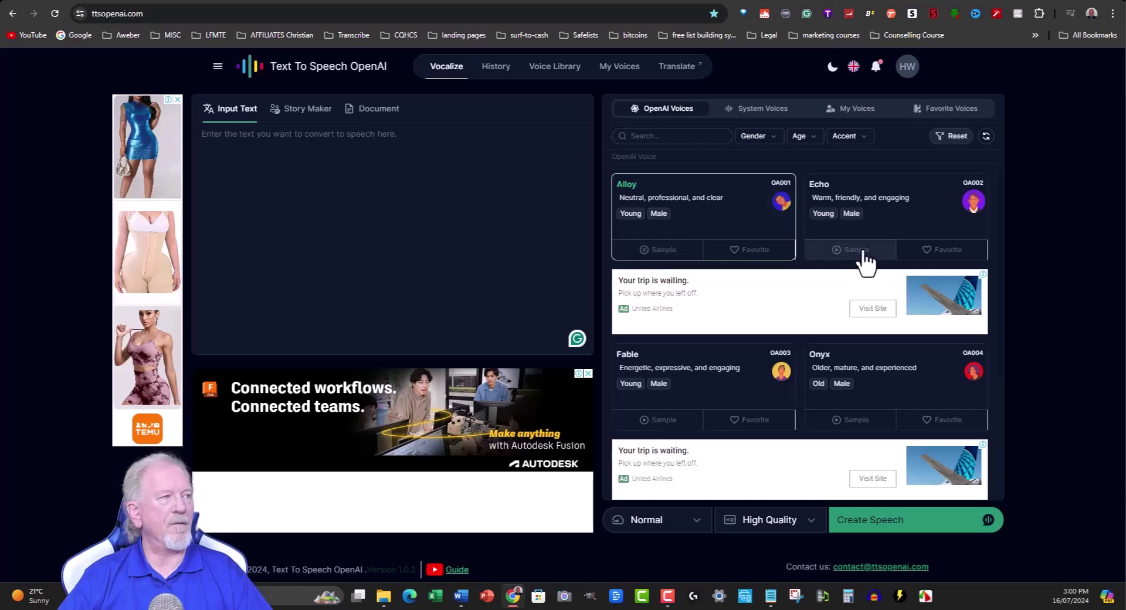
click(837, 262)
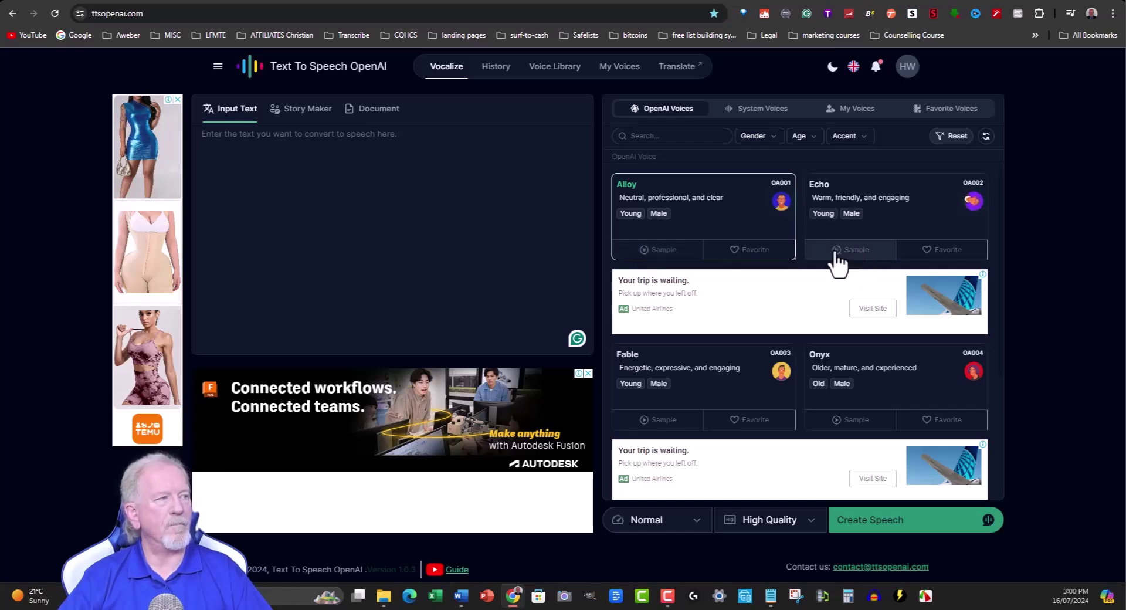
click(645, 419)
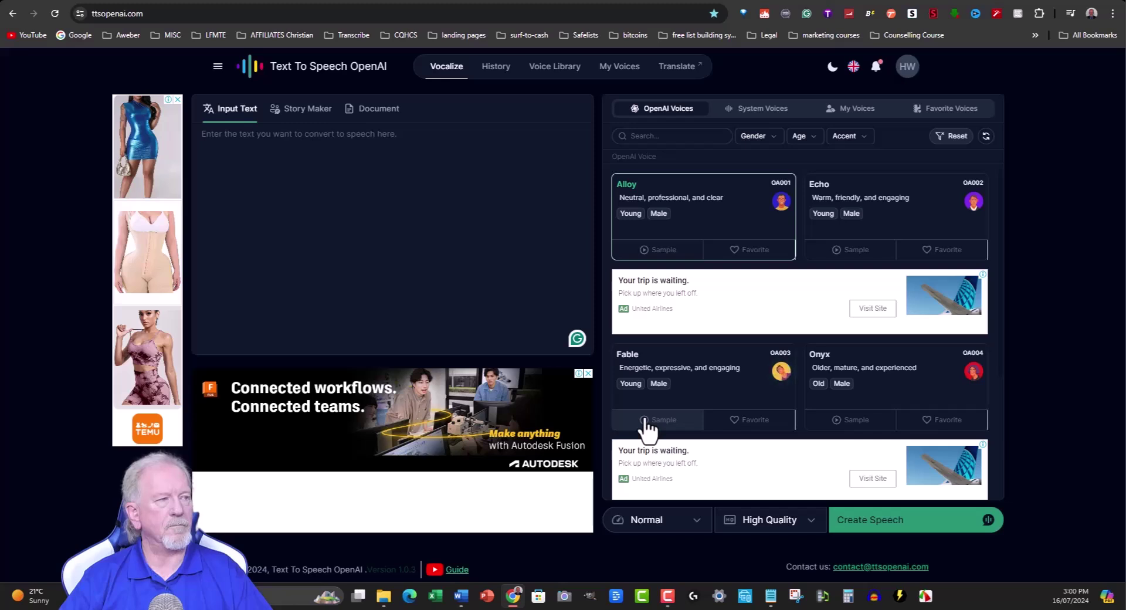
click(838, 423)
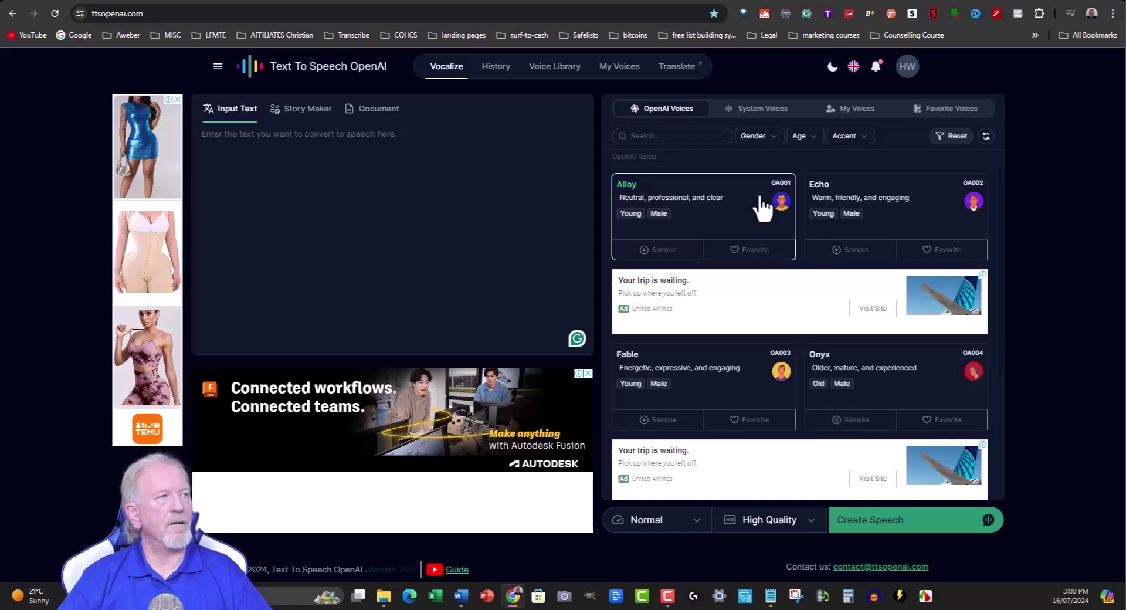
click(755, 113)
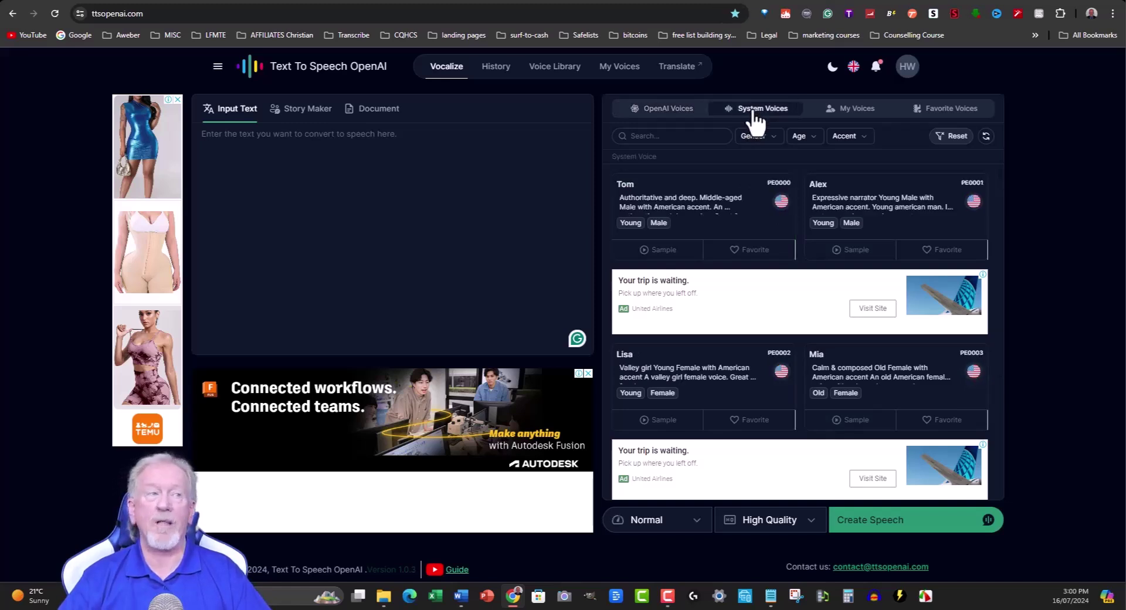
click(836, 252)
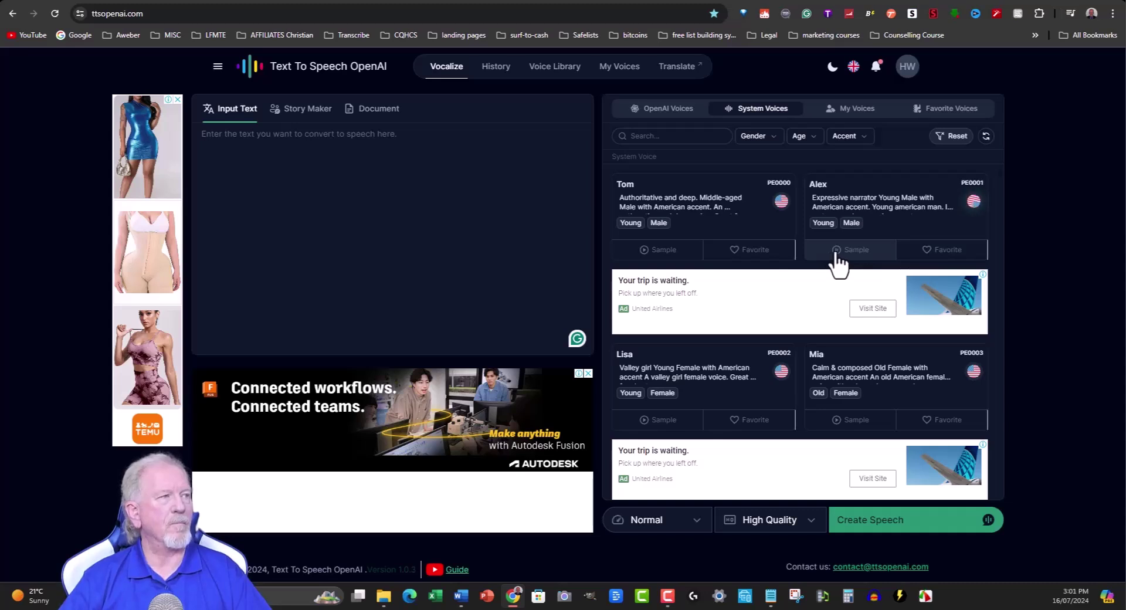
Reload the Vocalize page to clear the voice search and select the OpenAI voice Echo.
click(669, 109)
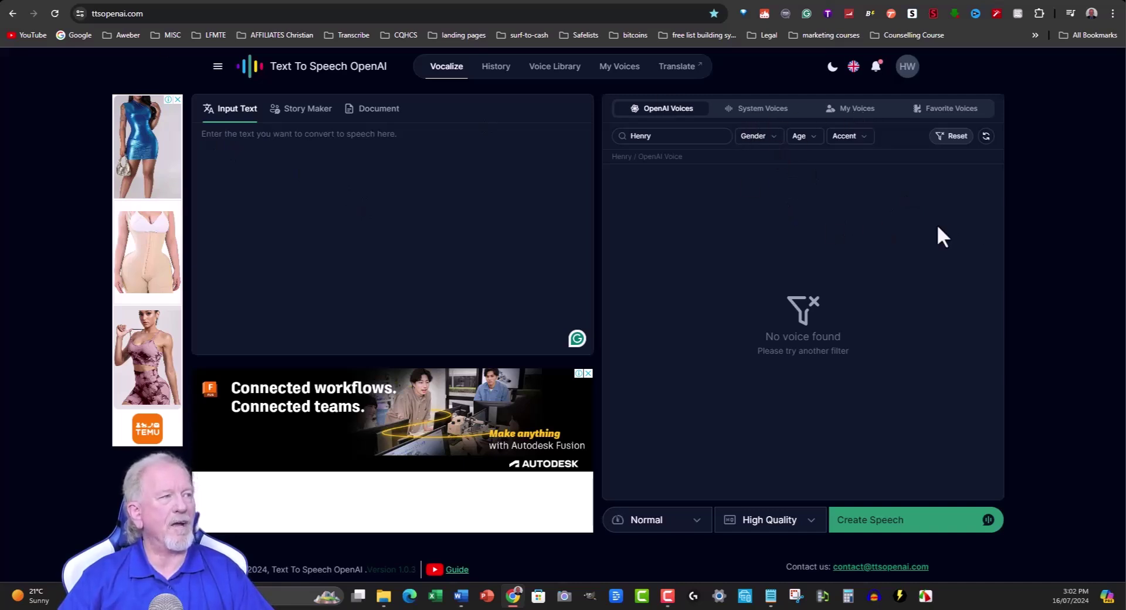
click(55, 13)
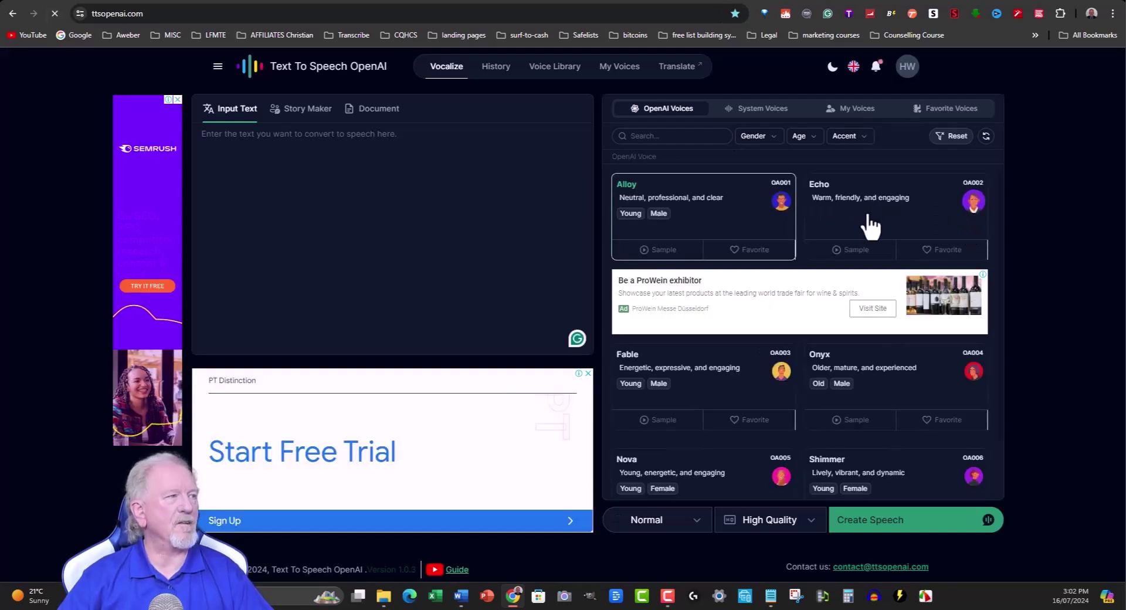
click(906, 197)
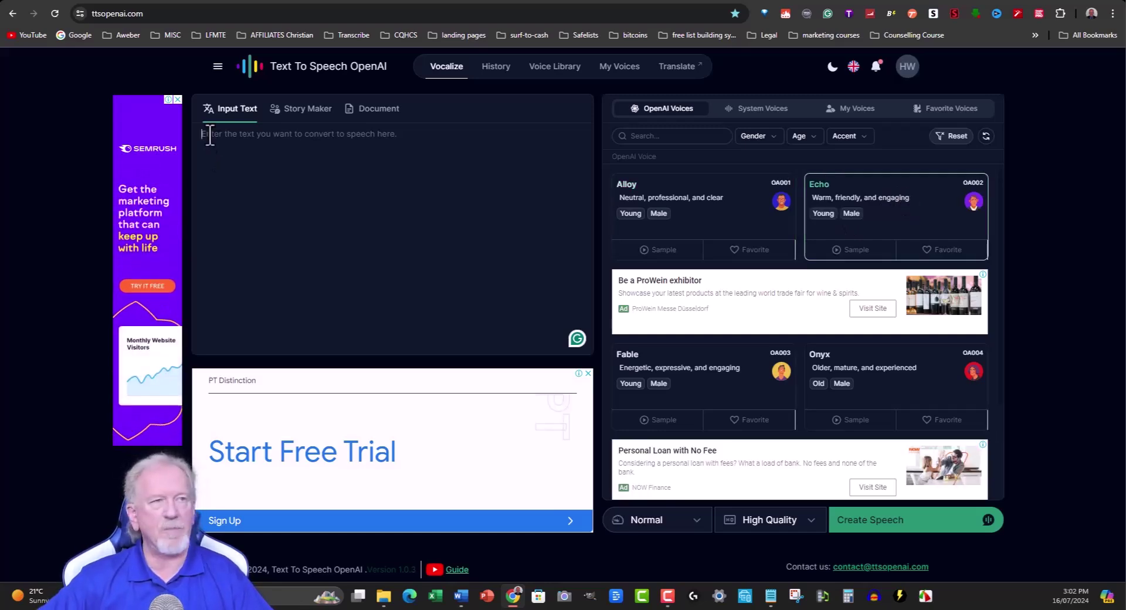
Switch to the Word document Hey guy1.docx and copy the script from the opening through the "Setting Up A.Weber." section.
key(alt+Tab)
scroll(452, 240, up, 10)
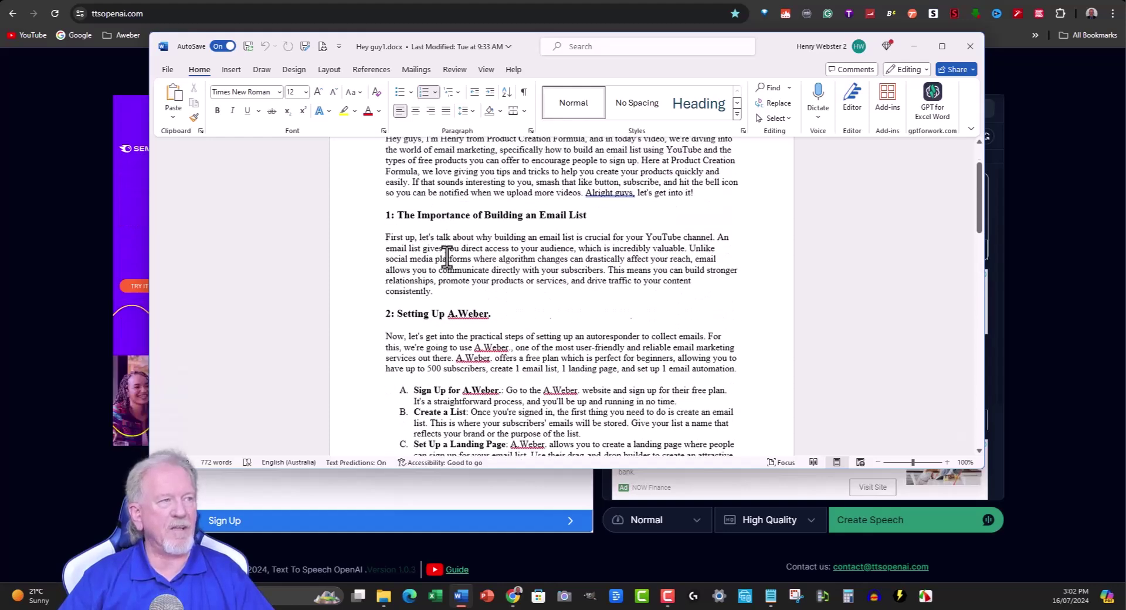
drag(386, 208, 685, 303)
scroll(658, 297, down, 7)
drag(686, 304, 716, 374)
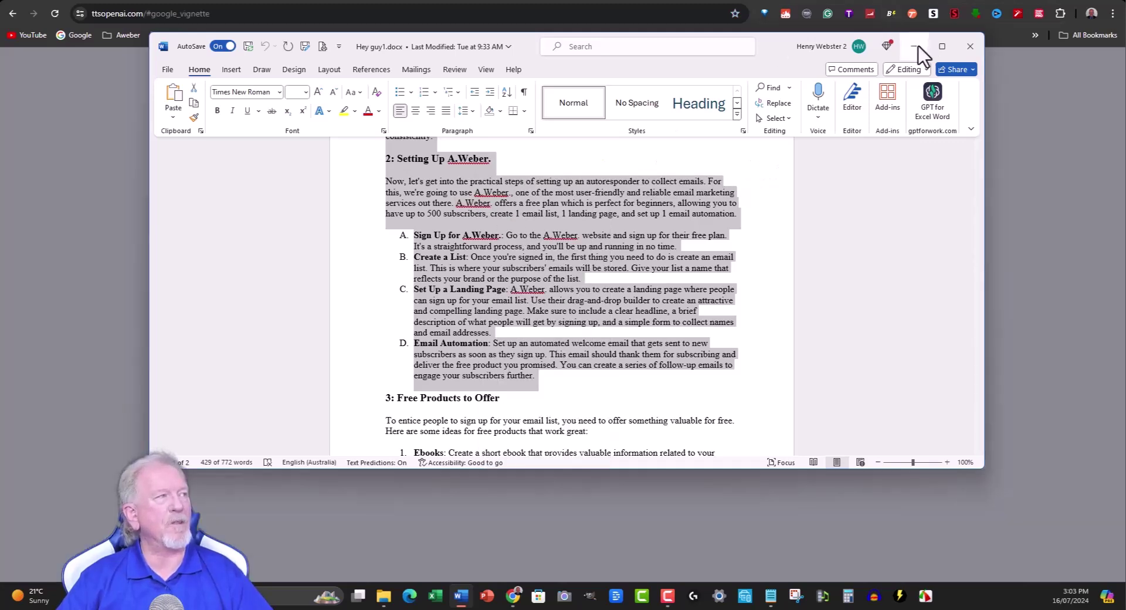
Return to Text To Speech OpenAI, dismiss the ad overlay and paste the copied script as the input text.
click(915, 46)
click(773, 229)
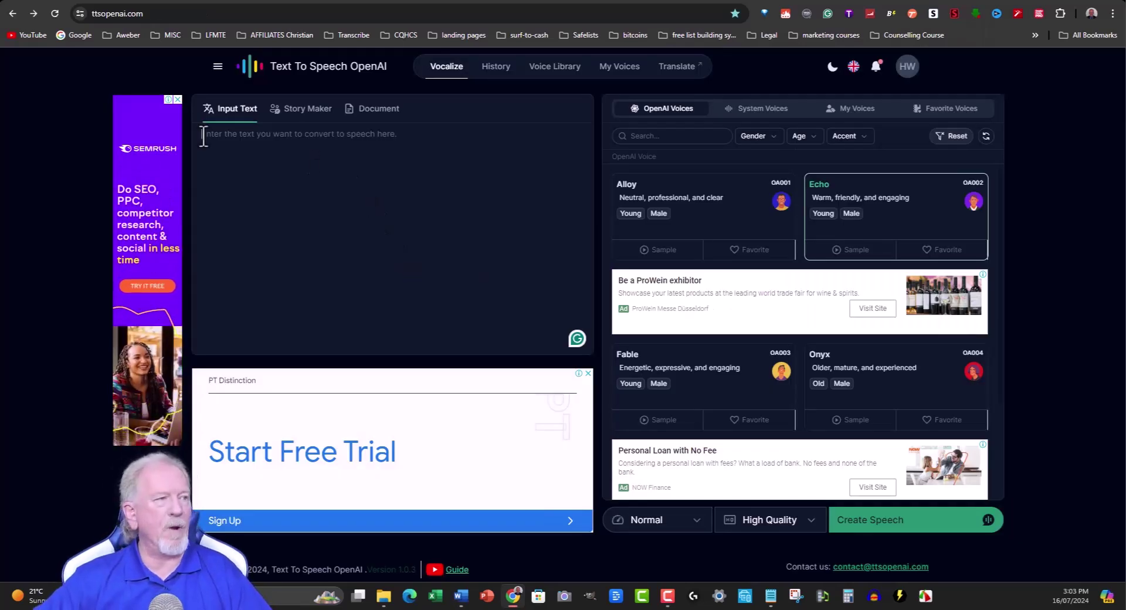
key(ctrl+v)
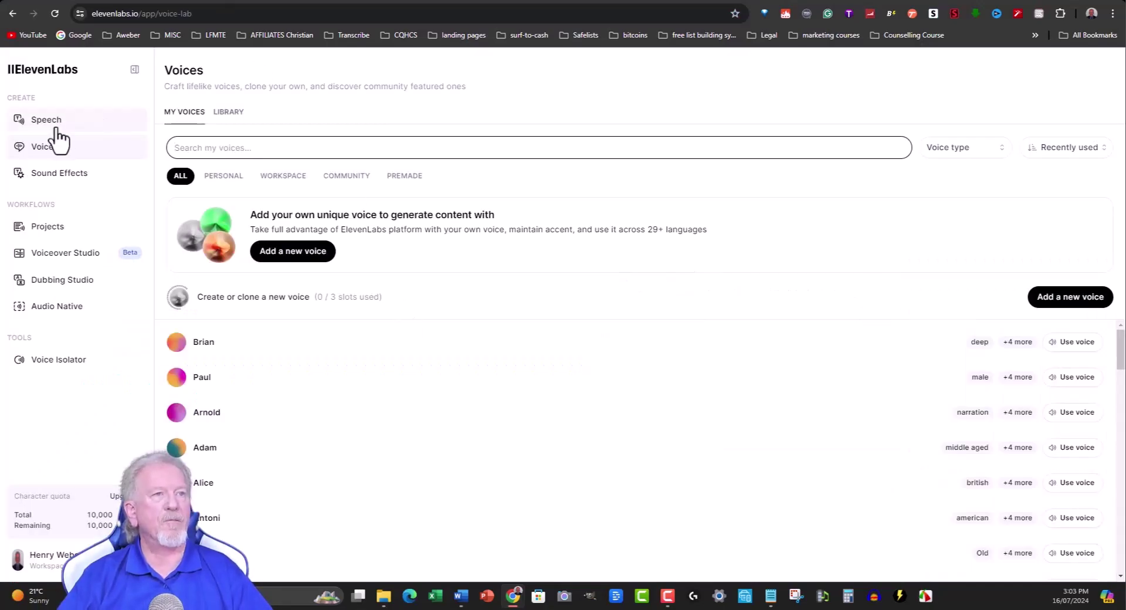
Open Speech Synthesis in ElevenLabs and paste the copied script as the text to convert to speech.
click(39, 153)
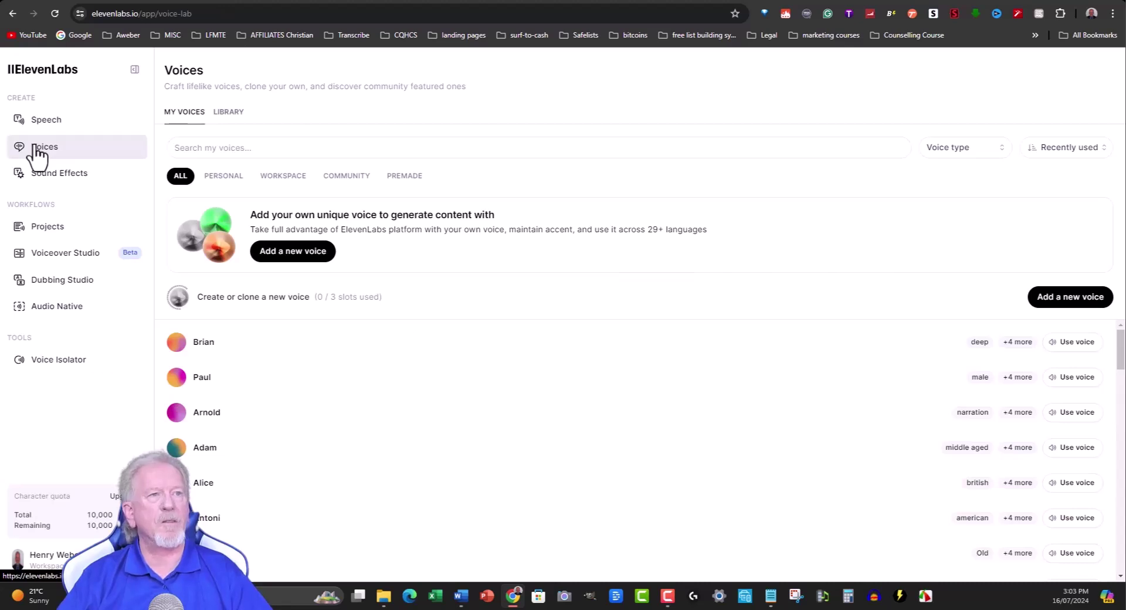
click(42, 122)
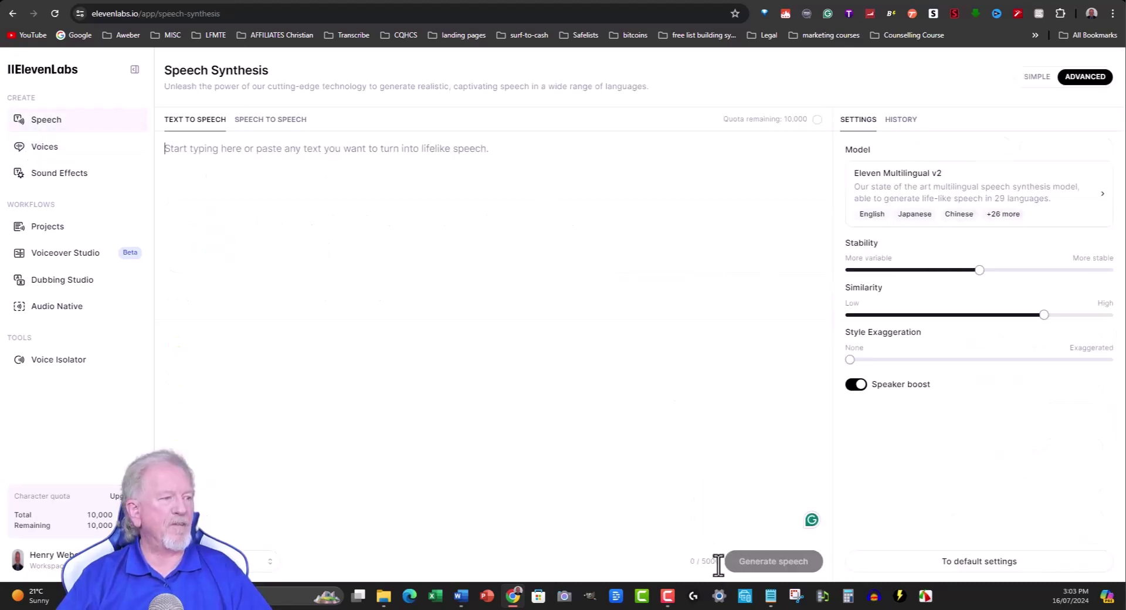
click(195, 169)
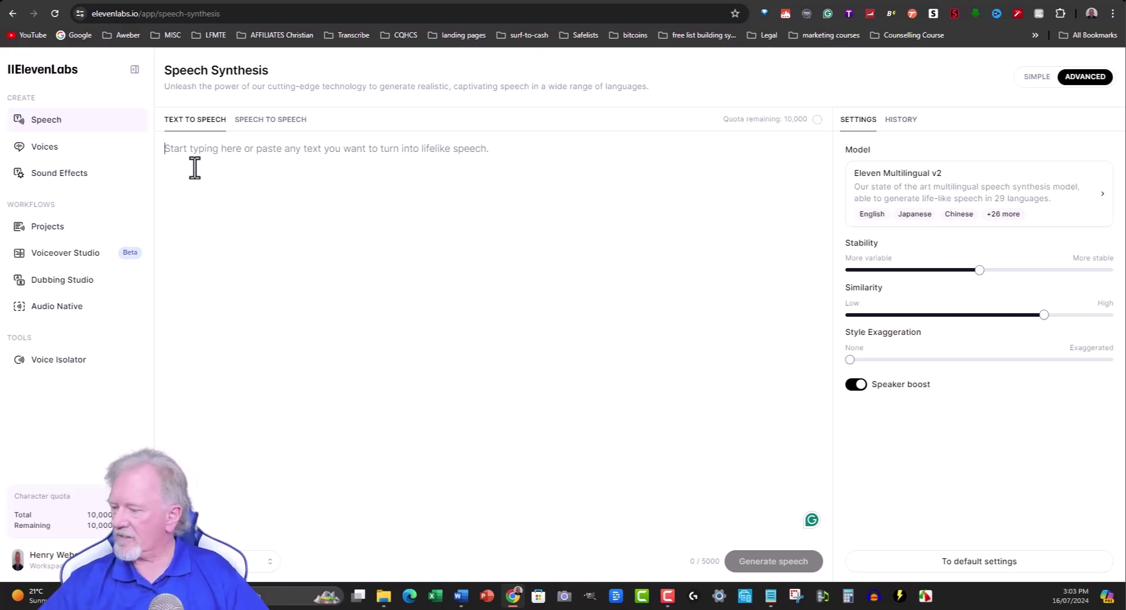
key(ctrl+v)
Remove the period after the "A" in A.Weber in the "offers a free plan" sentence and both mentions in item A.
mouse_move(328, 342)
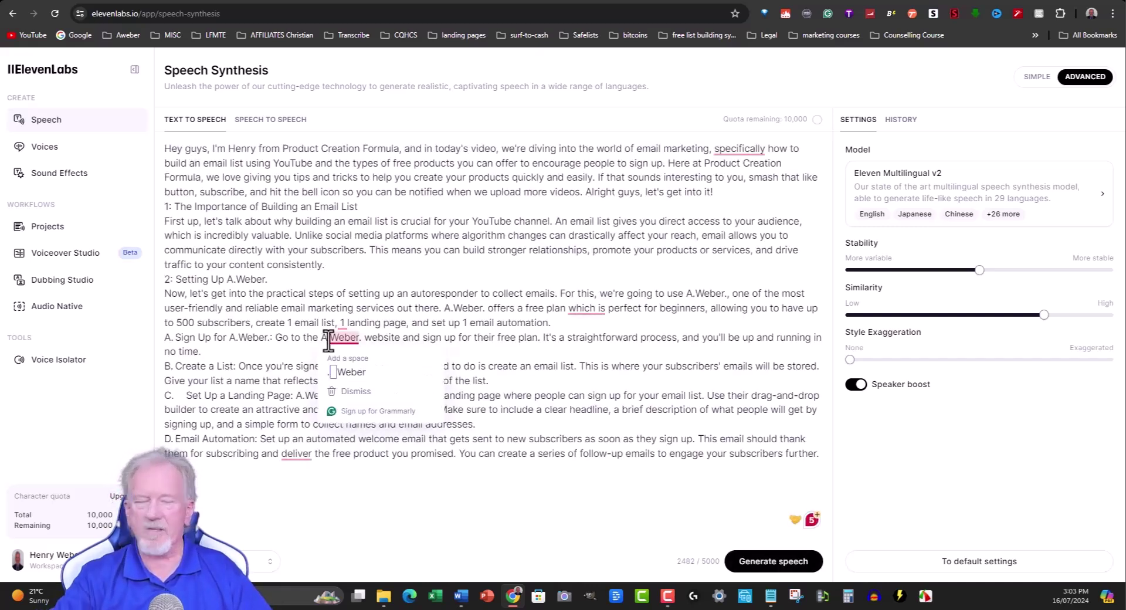
click(329, 337)
key(BackSpace)
click(447, 308)
key(BackSpace)
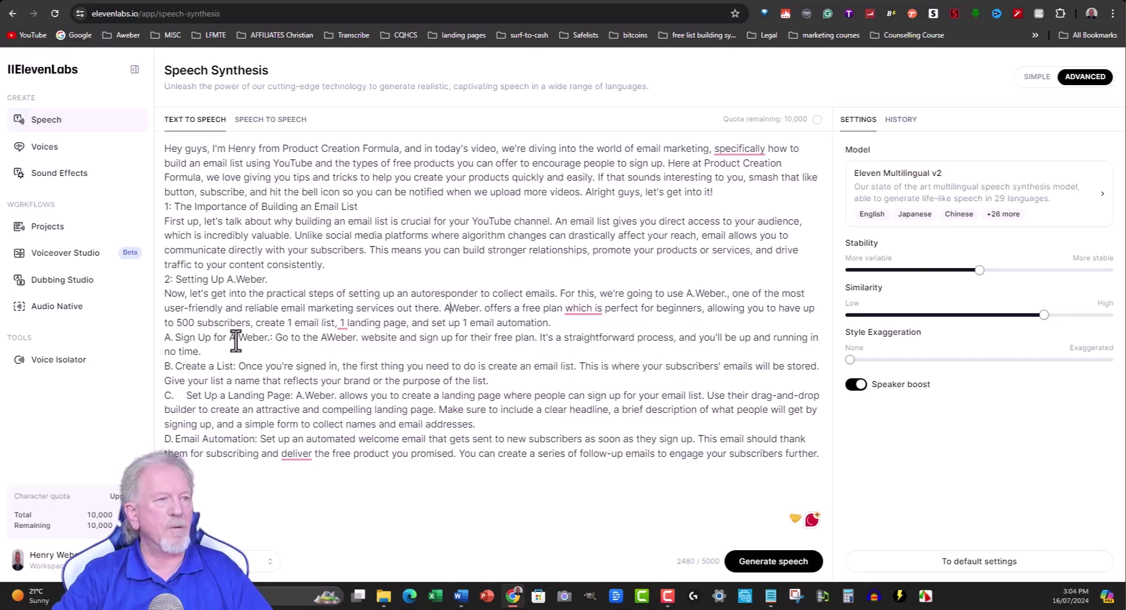
key(BackSpace)
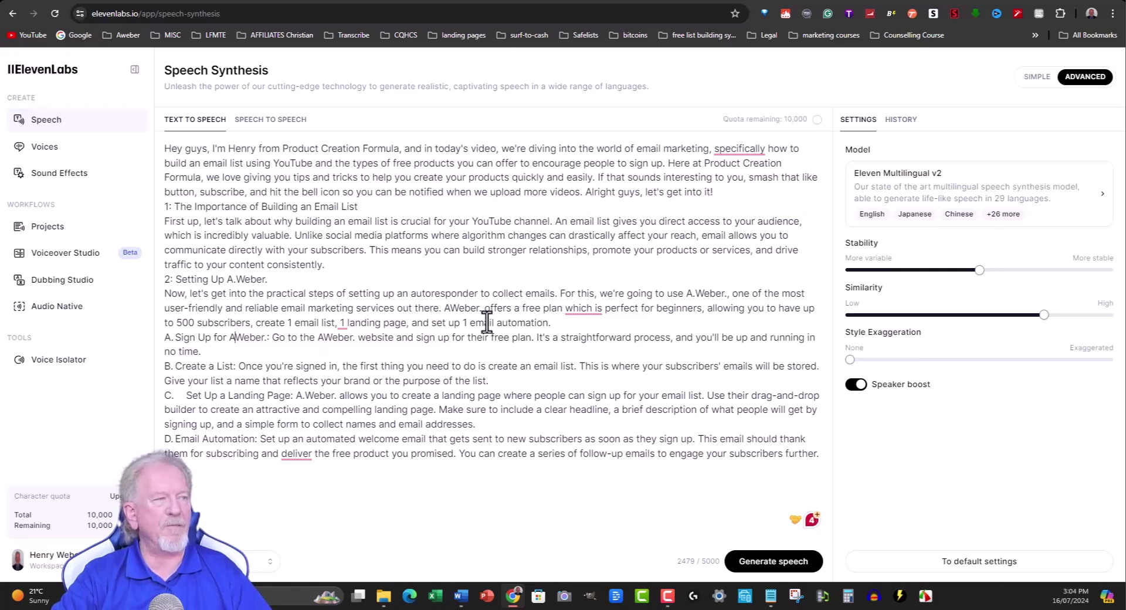
Switch to Text To Speech OpenAI and remove the period after the "A" in both A.Weber mentions in item A.
click(88, 3)
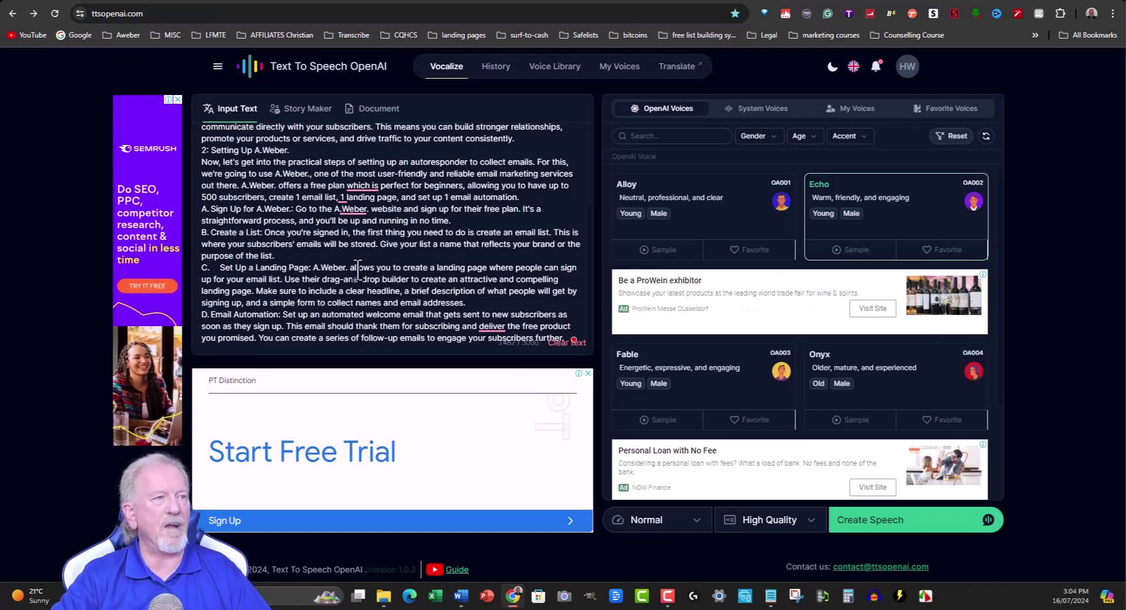
click(342, 212)
click(264, 209)
key(BackSpace)
scroll(283, 245, up, 3)
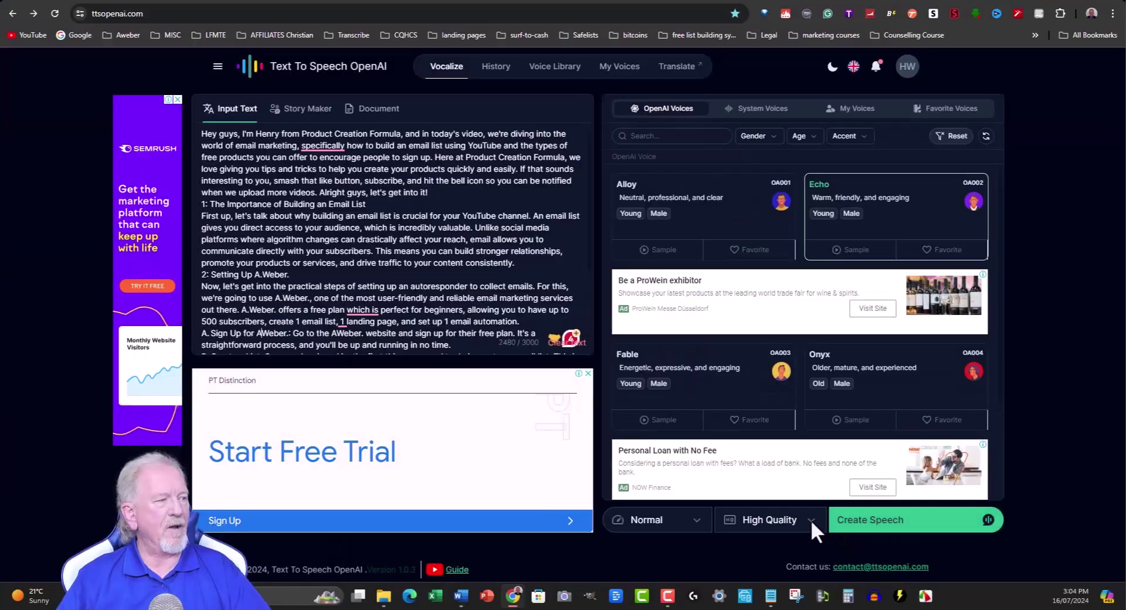
Check the quality and speed options, then create the Echo speech at High Quality and Normal speed.
click(813, 519)
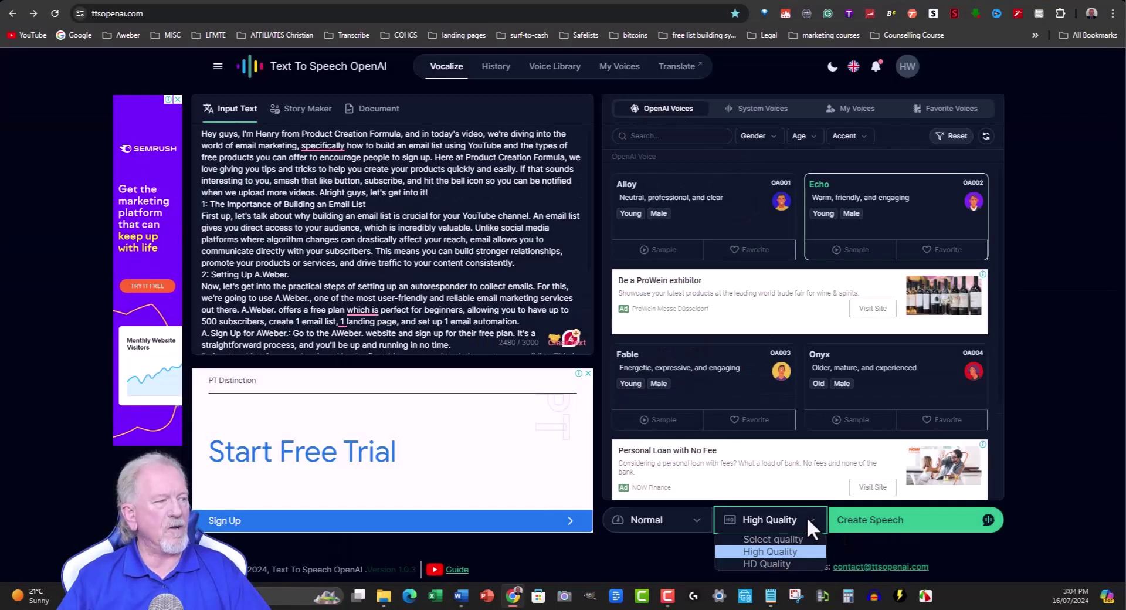
click(698, 519)
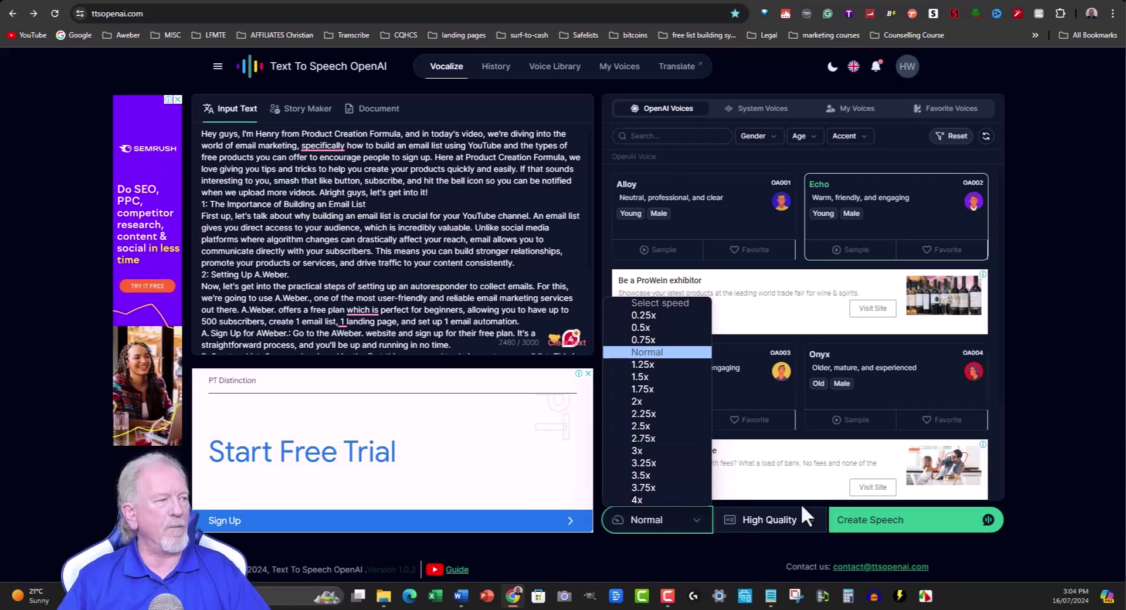
click(878, 523)
click(880, 528)
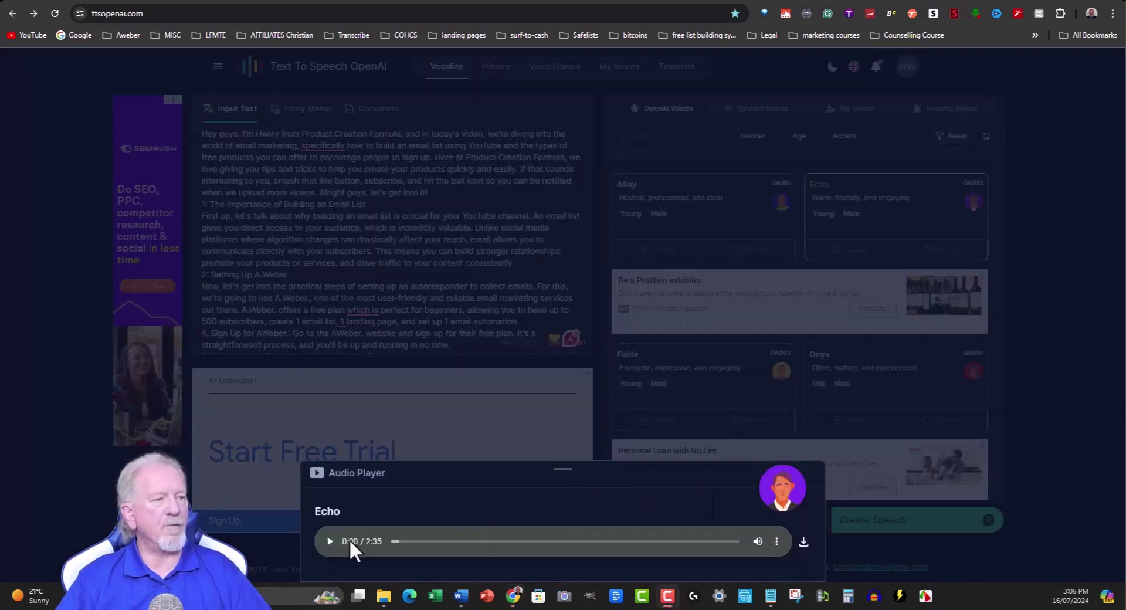
Listen to the opening of the Echo recording and to several sections further along.
click(330, 542)
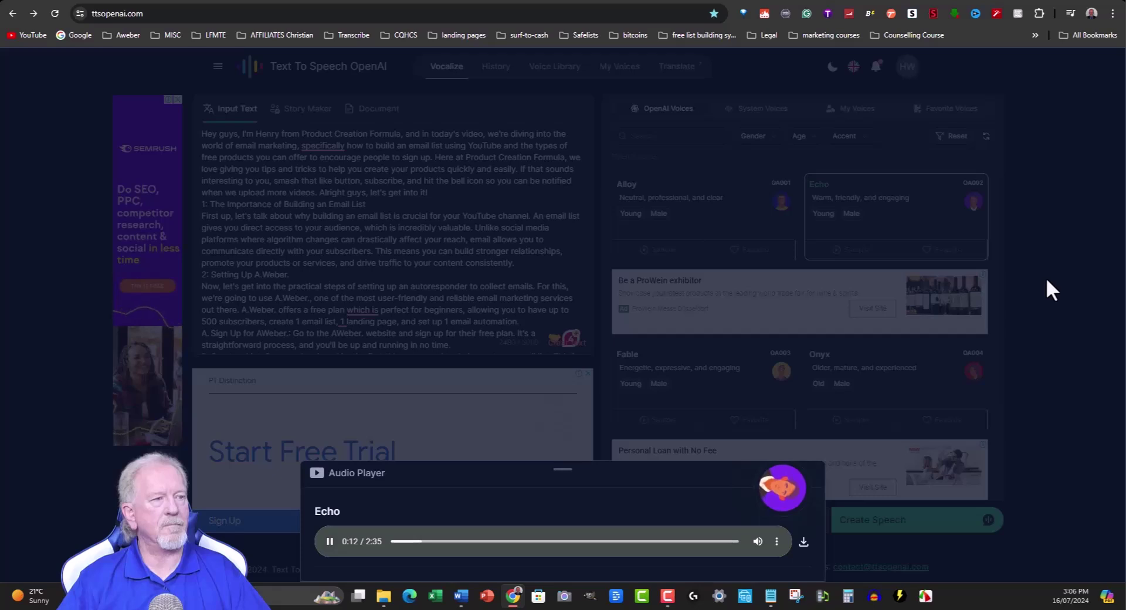
click(330, 540)
click(627, 540)
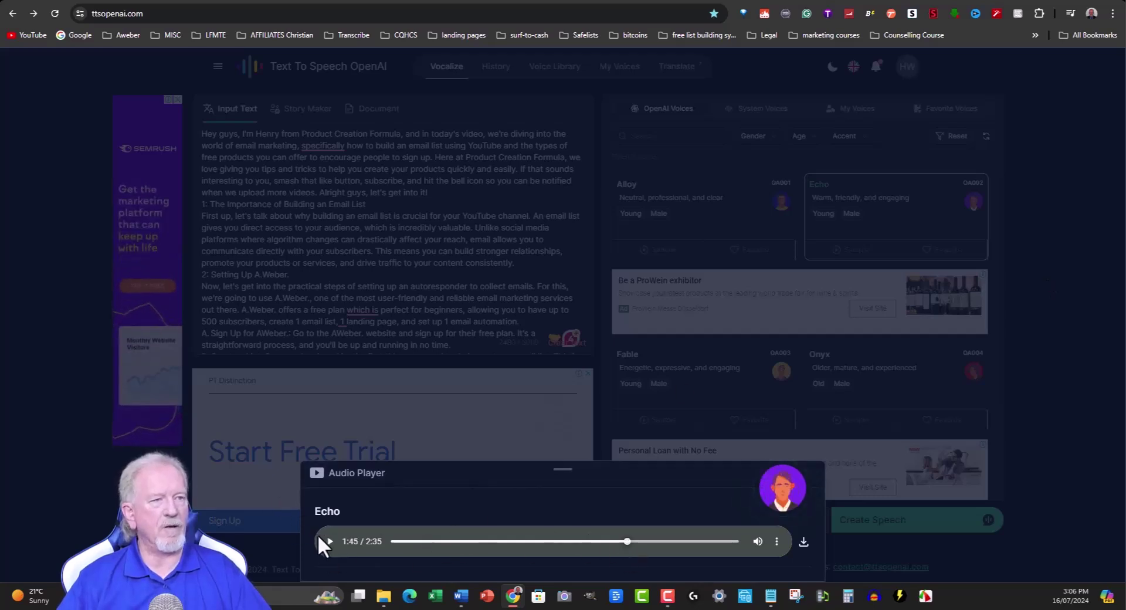
click(328, 542)
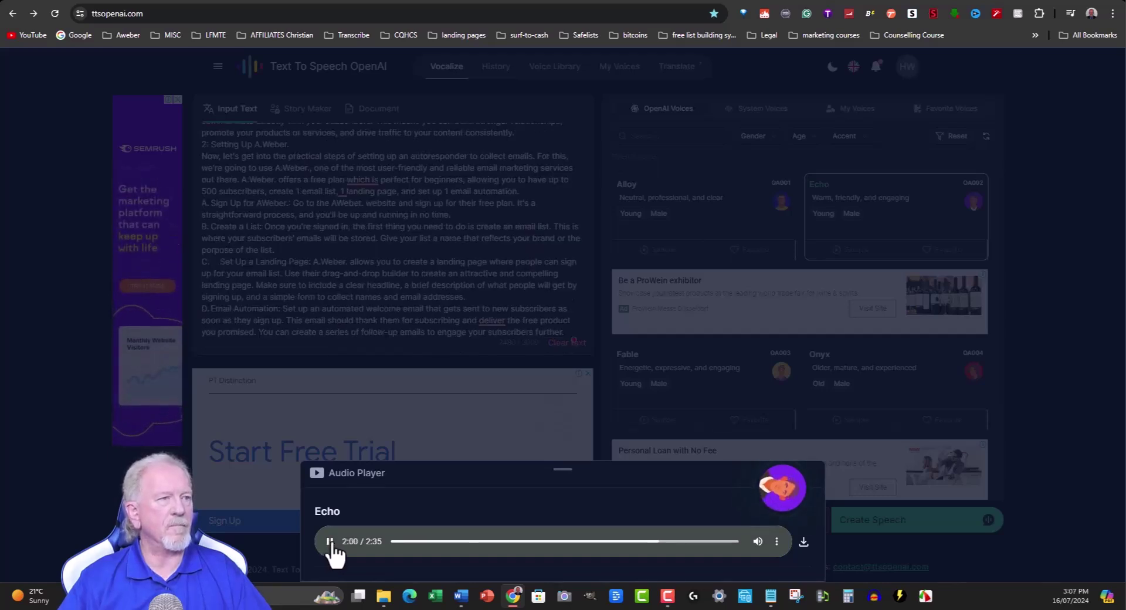
click(331, 542)
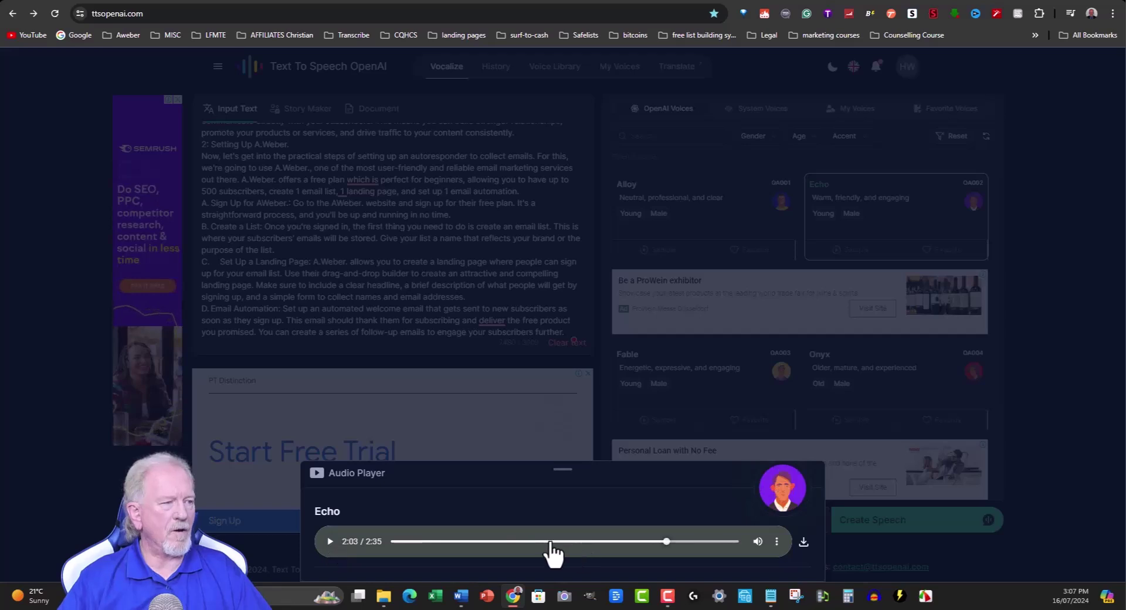
click(553, 541)
click(329, 542)
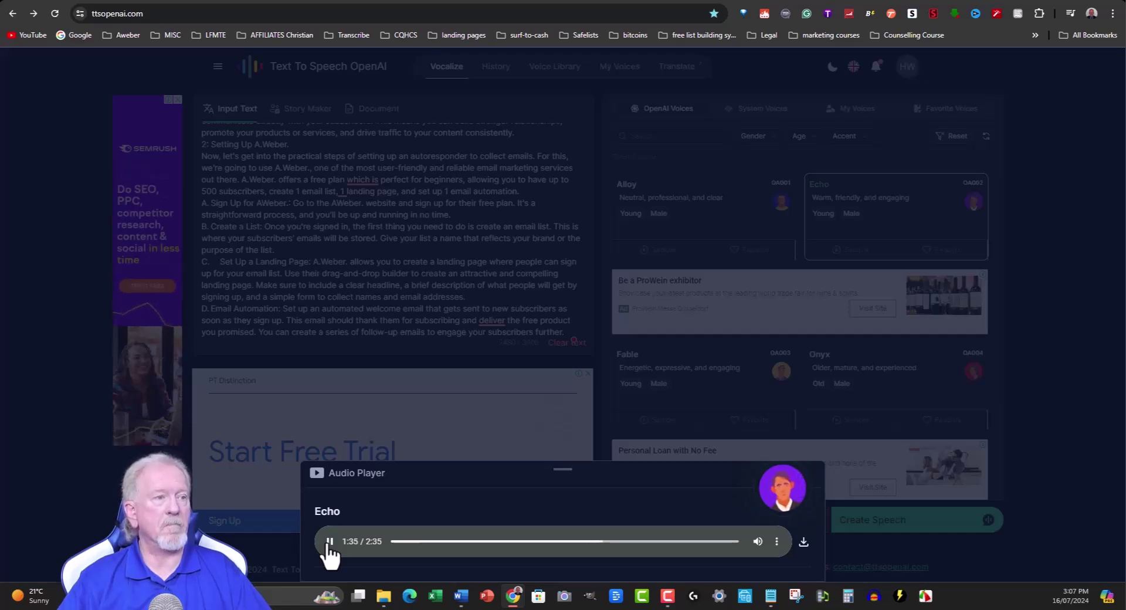
click(329, 542)
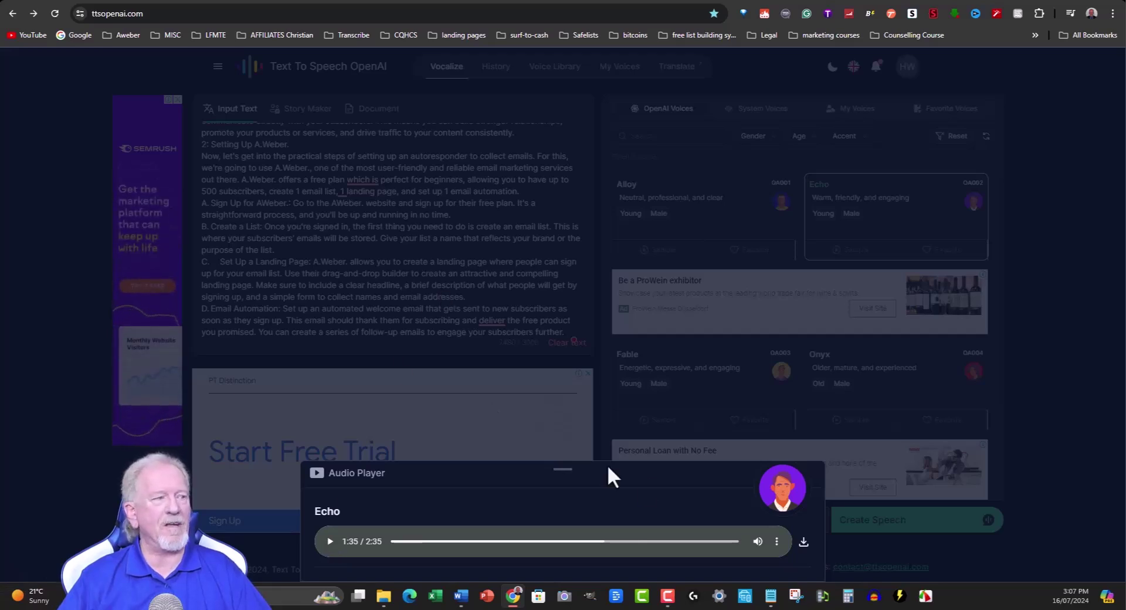
Dismiss the audio player and reinsert the period after the "A" in both A.Weber mentions in item A.
click(537, 370)
click(261, 203)
text(.)
click(340, 203)
text(.)
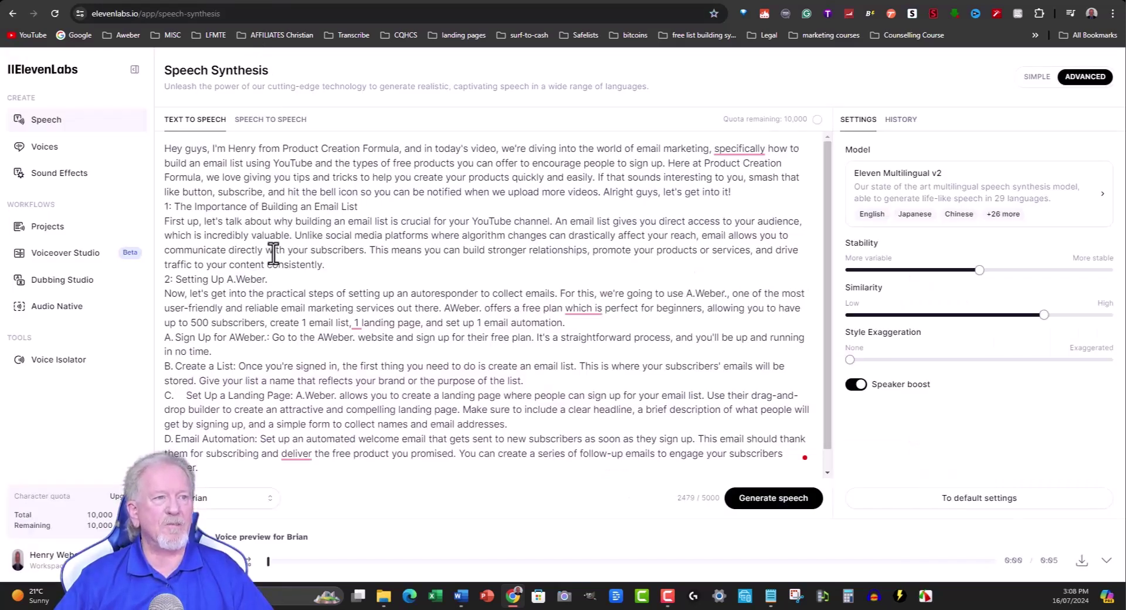
Switch to ElevenLabs and remove the period after the "A" in the "Setting Up A.Weber." heading.
scroll(274, 251, down, 1)
click(235, 258)
key(BackSpace)
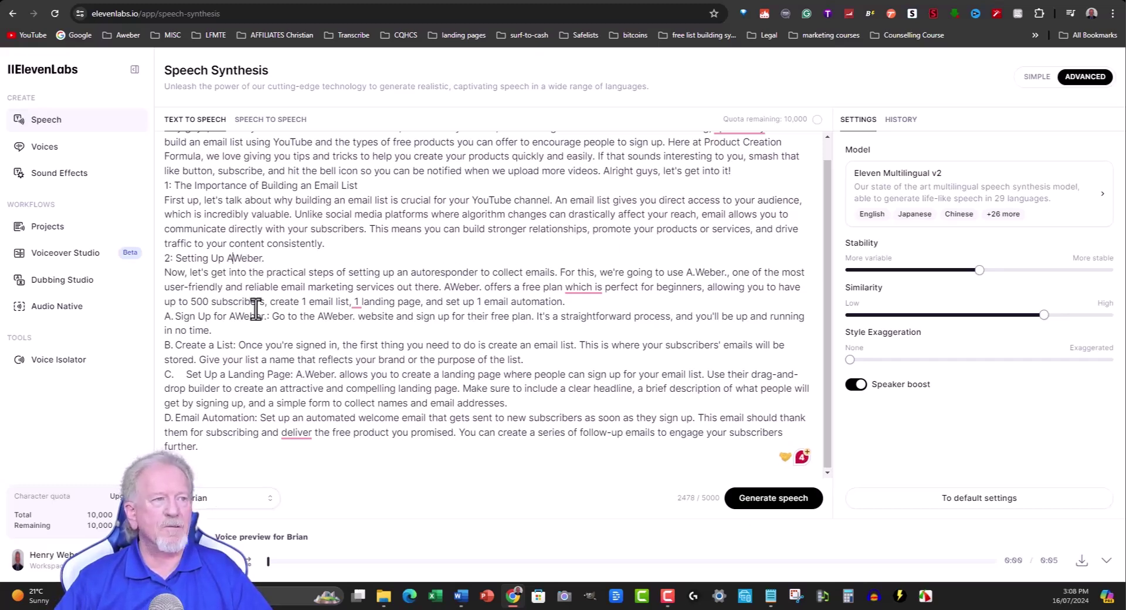
Generate the script's speech with the Brian voice and listen to its opening and a section further along.
click(780, 502)
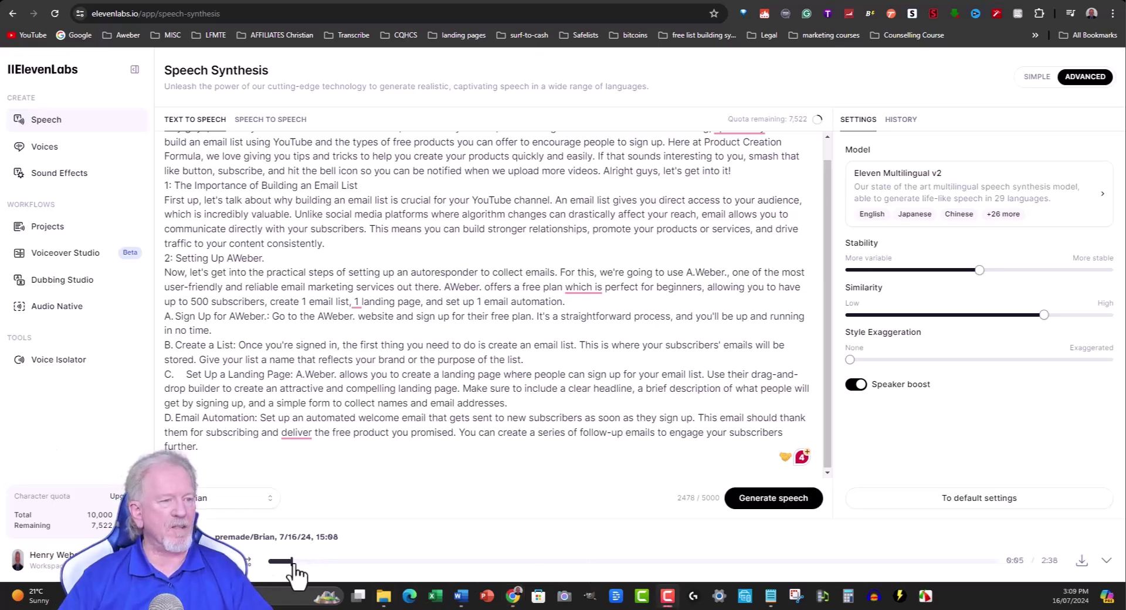
drag(339, 554, 630, 563)
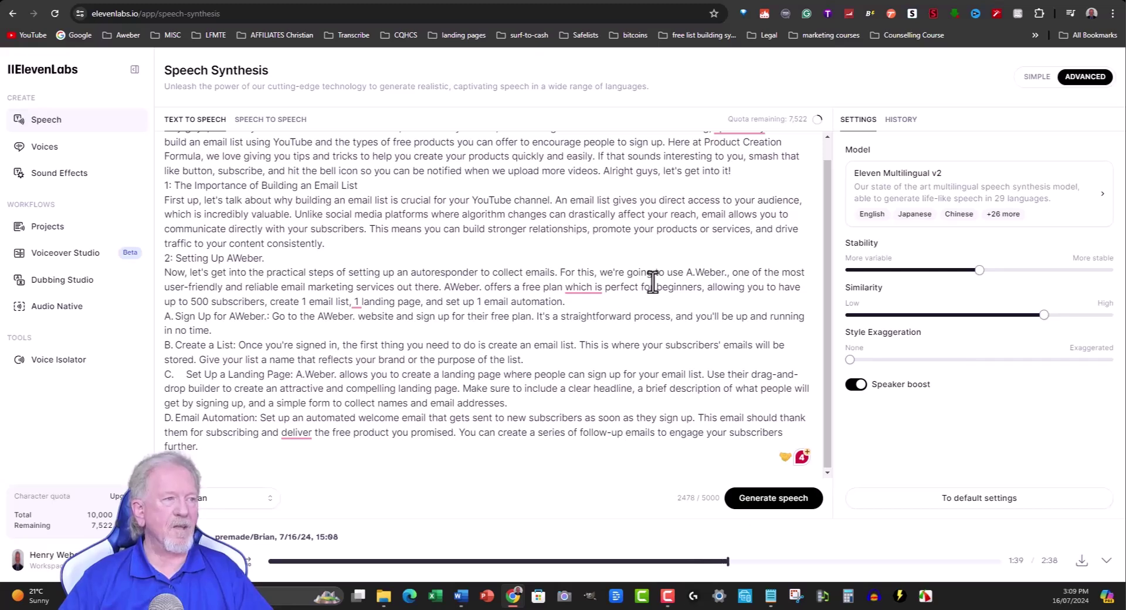
Reinsert the period after the "A" in "Sign Up for AWeber." and "AWeber. offers a free plan".
click(239, 312)
text(.)
click(450, 288)
text(.)
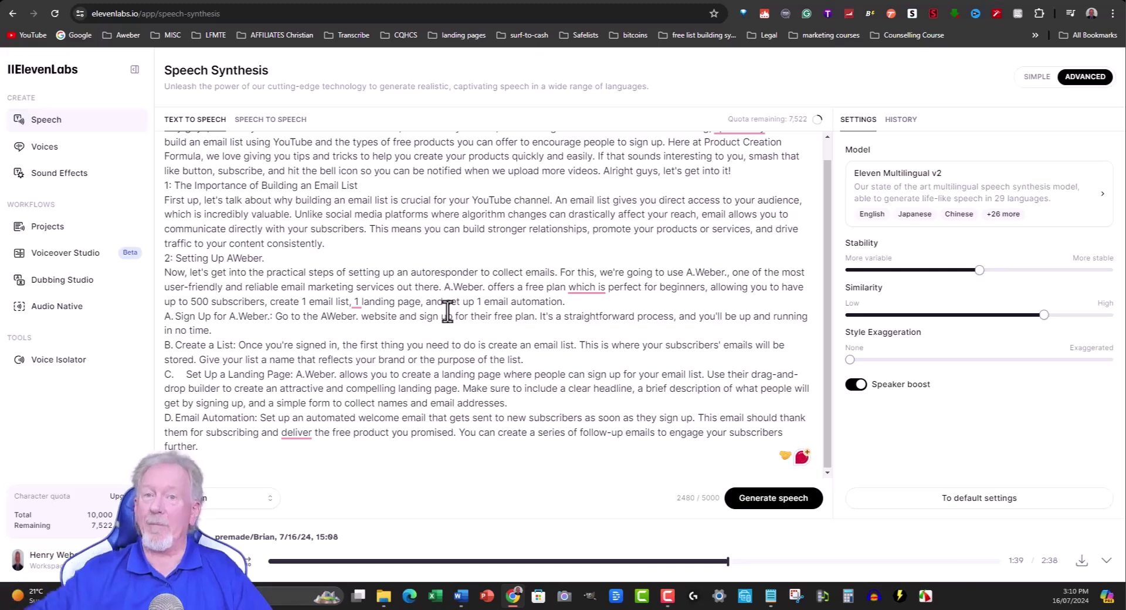
Switch to Hey guy1.docx in Word and try to replace every "Aweber" with "A.Weber" throughout the document.
click(463, 597)
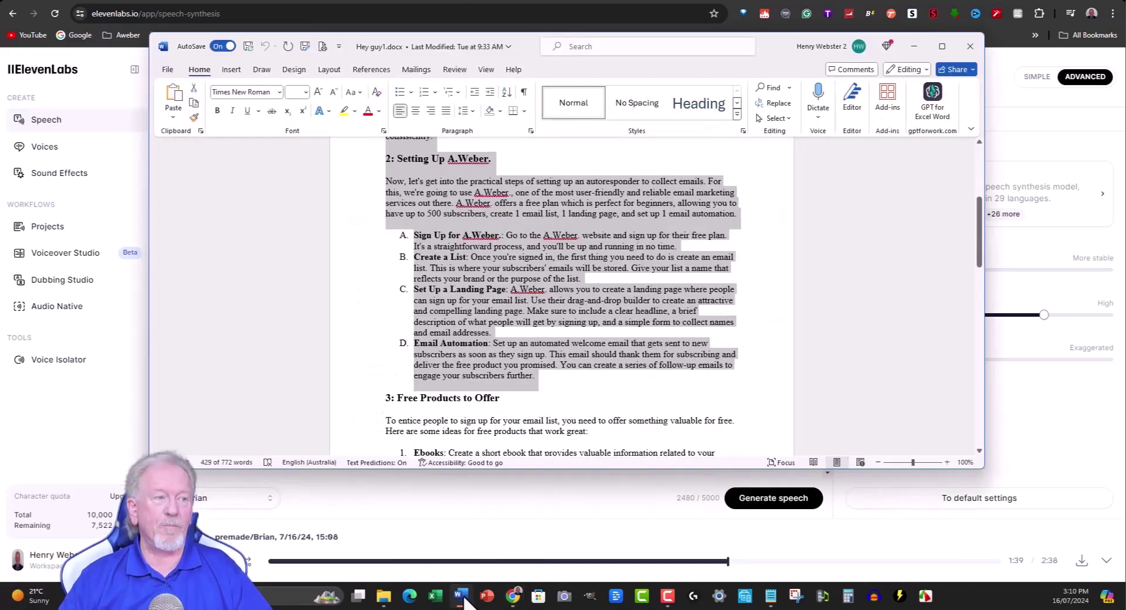
click(487, 221)
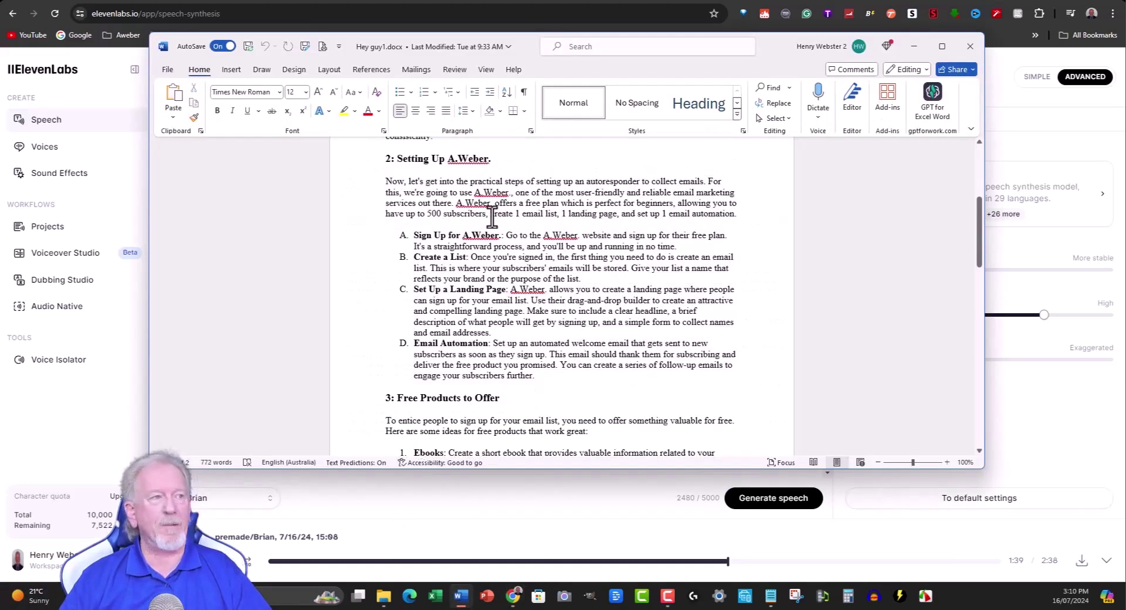
drag(470, 235, 497, 238)
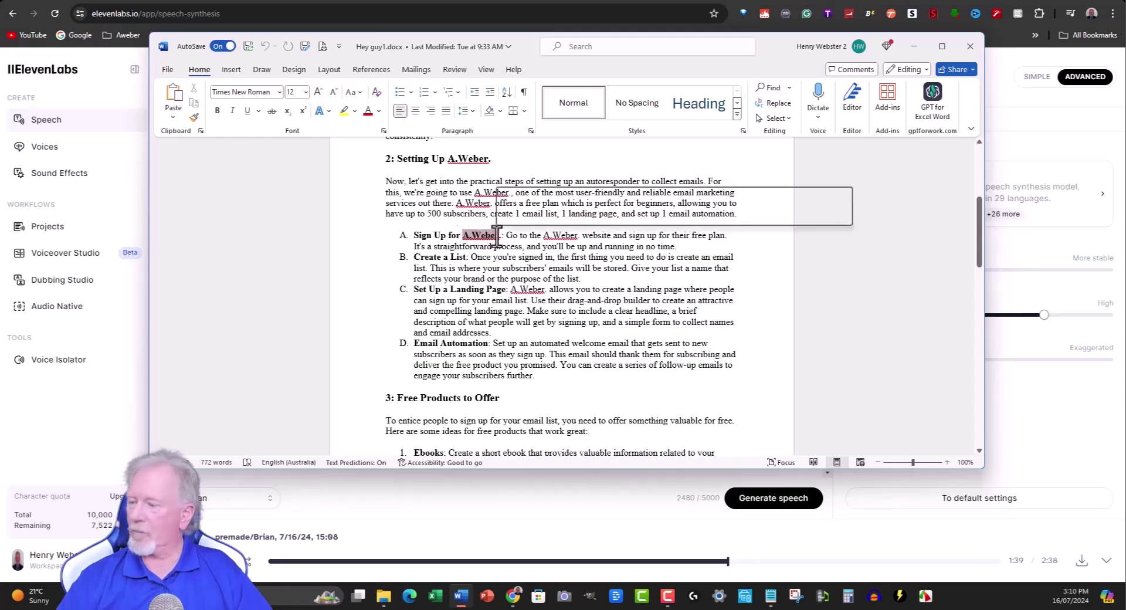
key(ctrl+h)
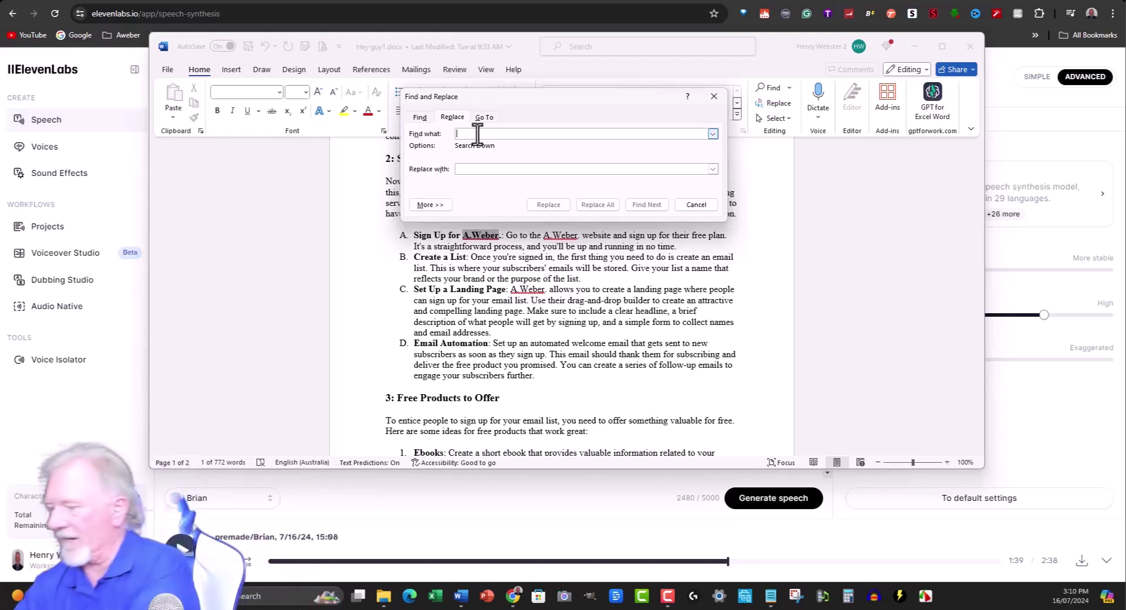
text(Aweber)
click(467, 169)
text(A.Weber)
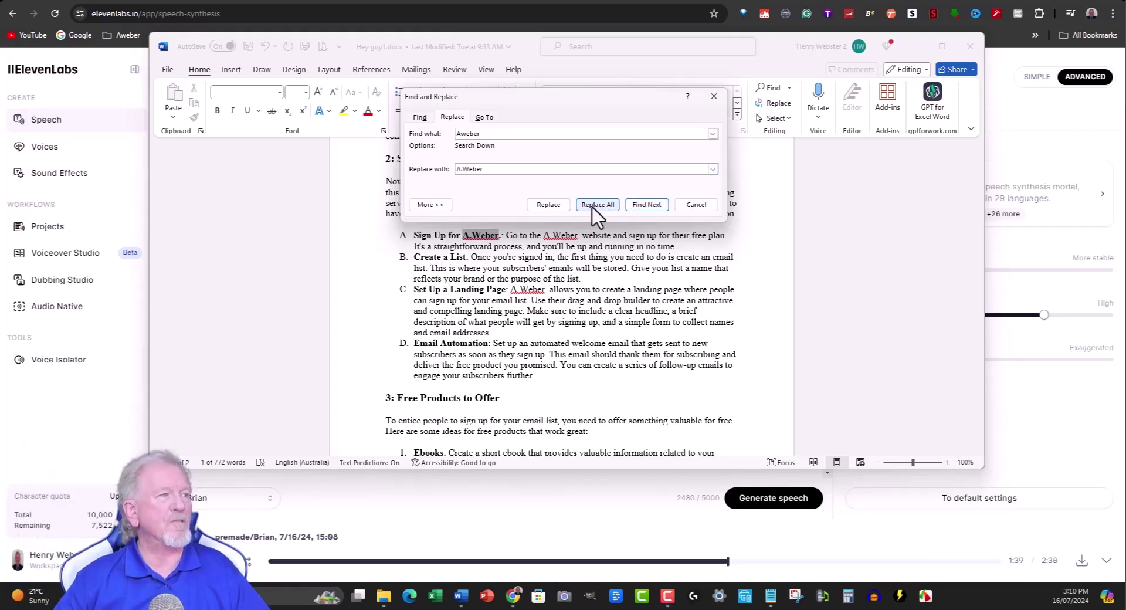
click(596, 204)
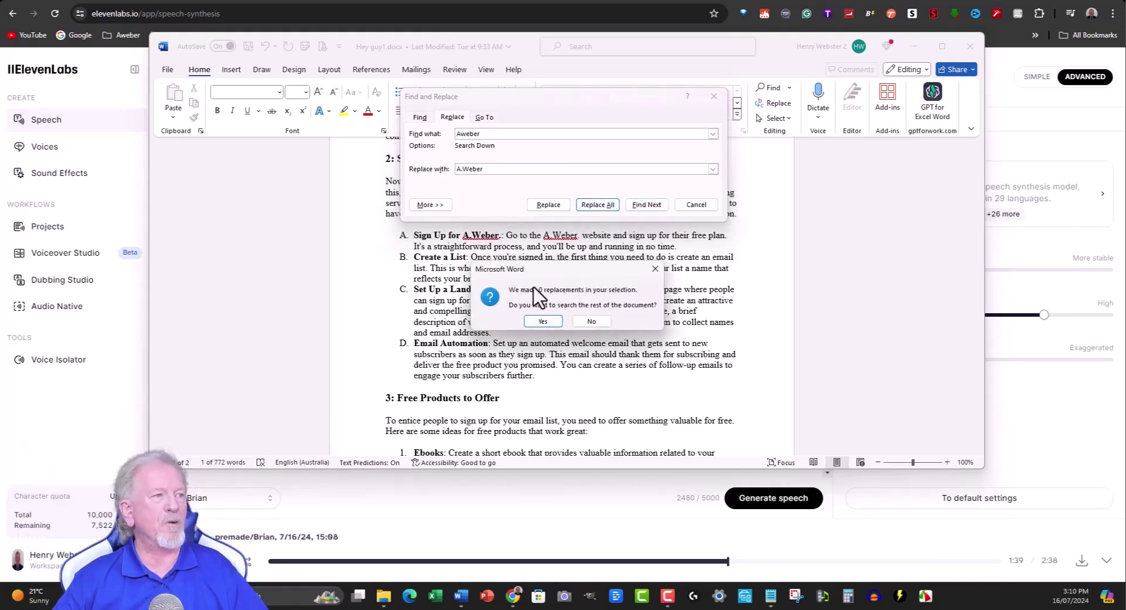
click(542, 322)
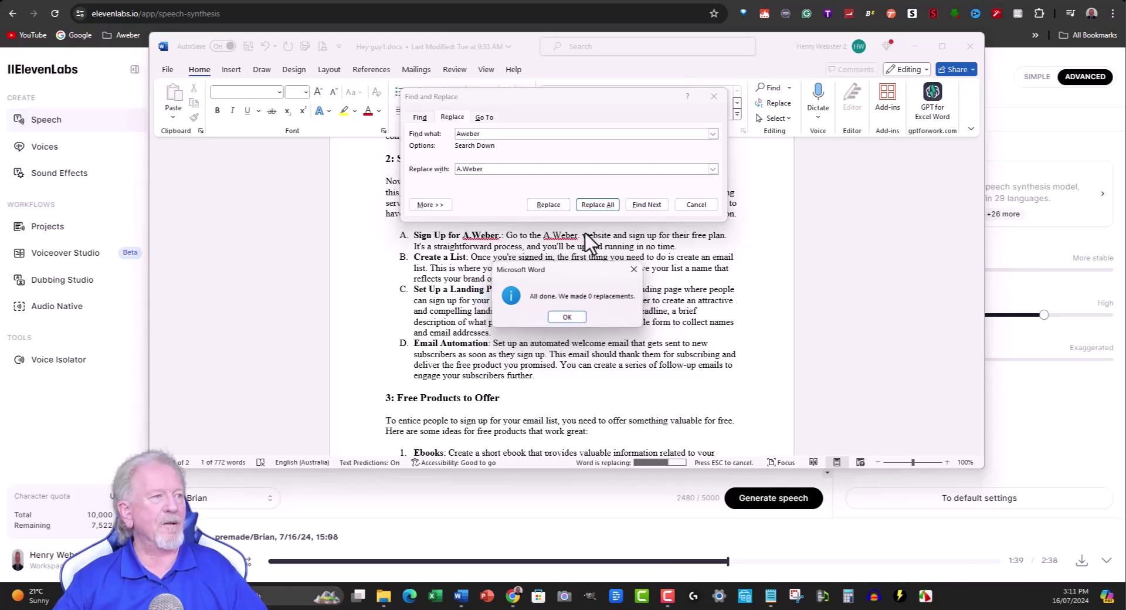
click(567, 317)
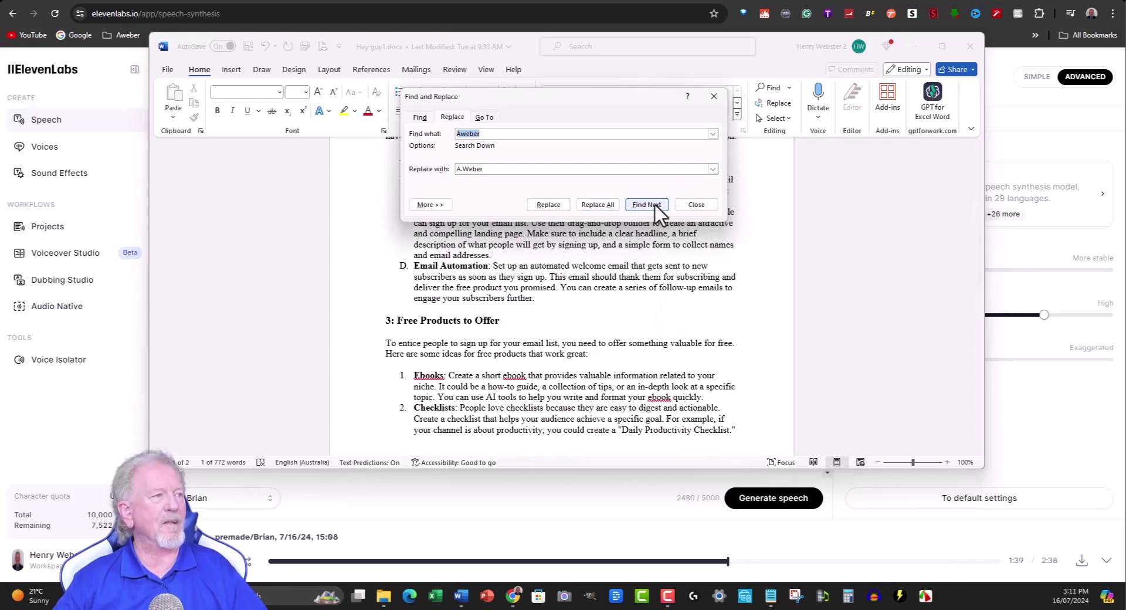
click(683, 204)
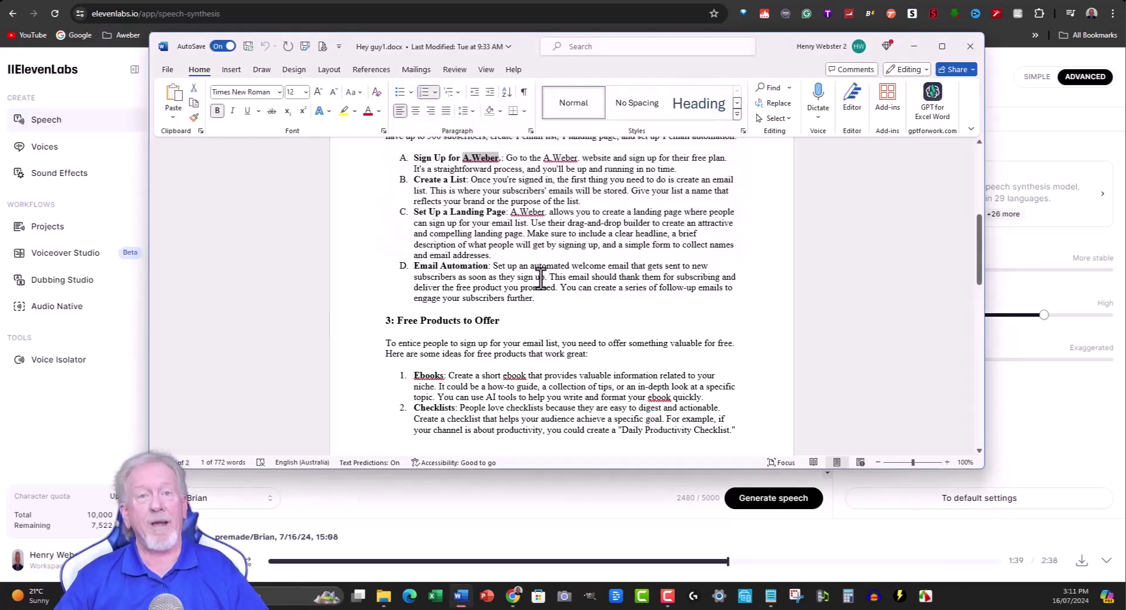
Return to ElevenLabs, restore the period after the "A" in the "Setting Up AWeber." heading and highlight the remaining quota figure.
click(914, 45)
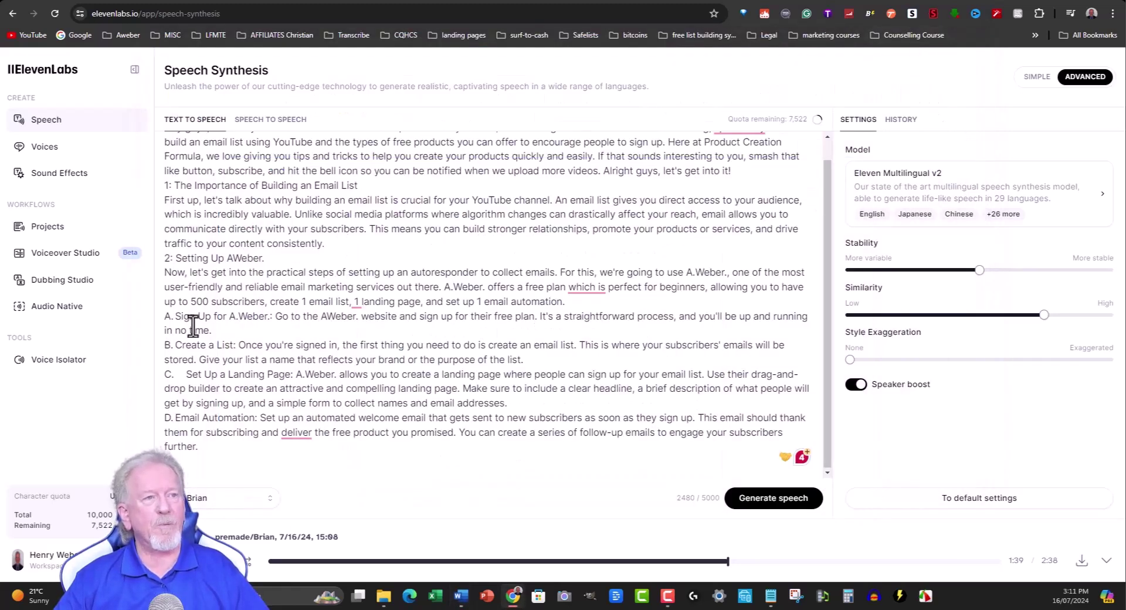
click(232, 259)
text(.)
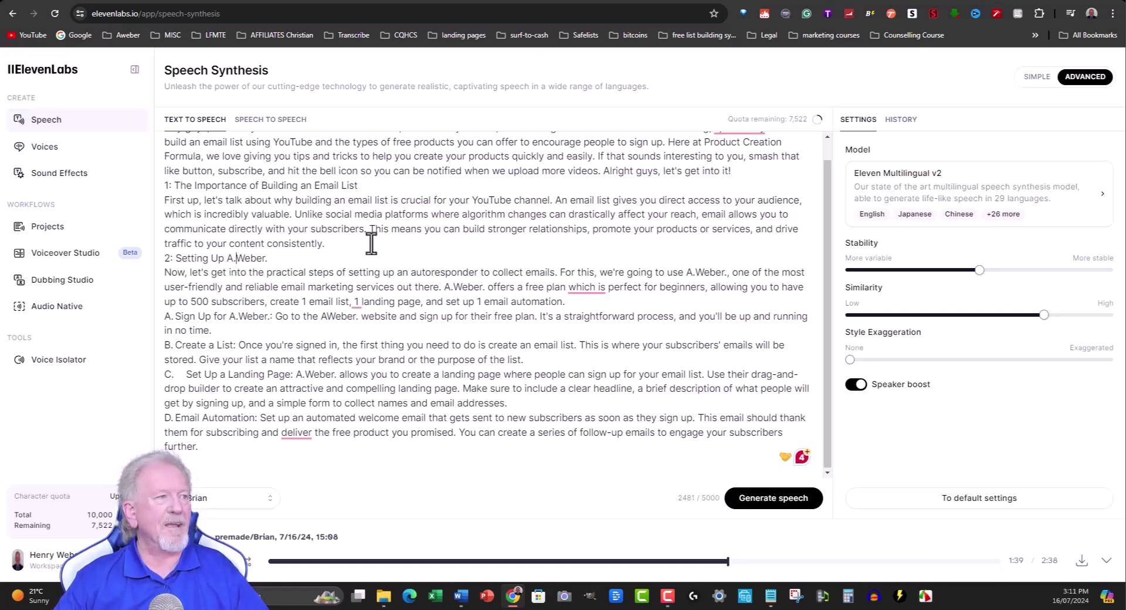
drag(789, 121, 812, 123)
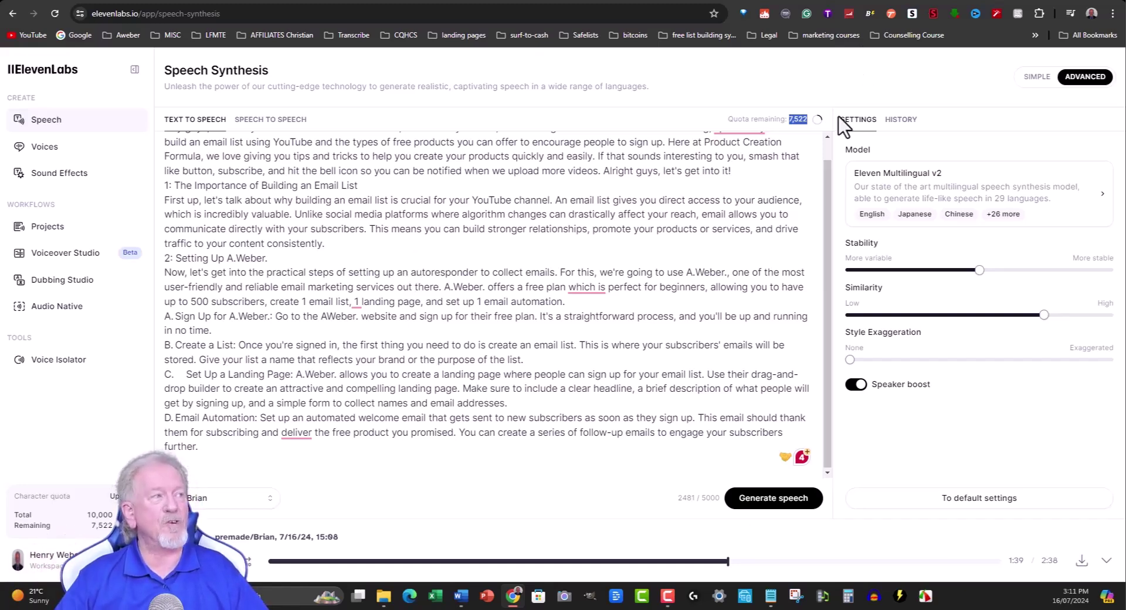
Switch to Text To Speech OpenAI, create the script's speech with the Alloy voice and listen to its opening.
click(104, 1)
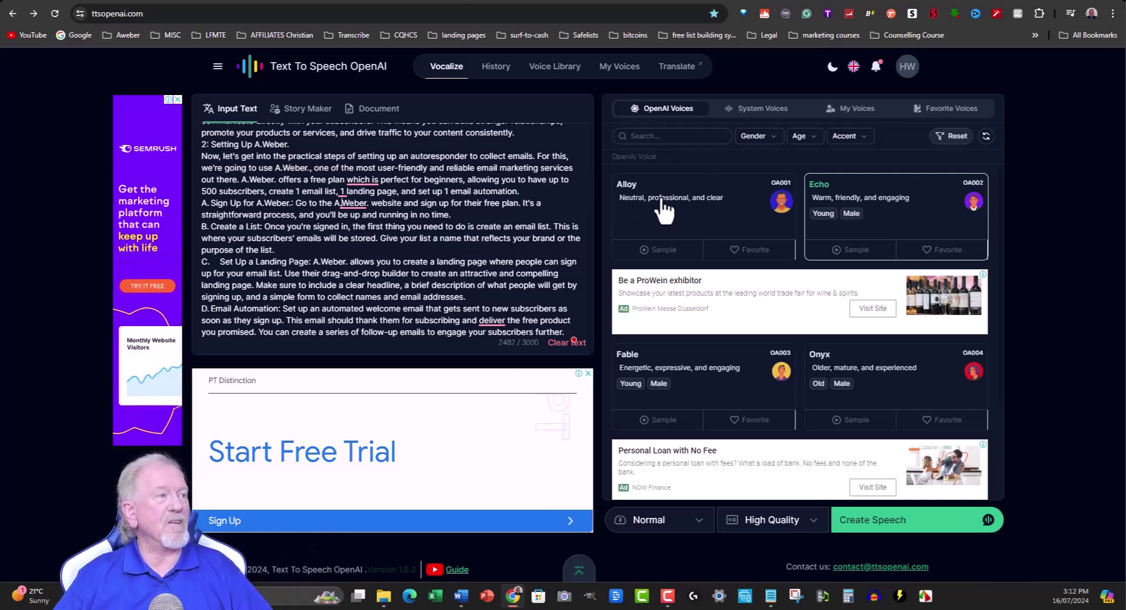
click(665, 208)
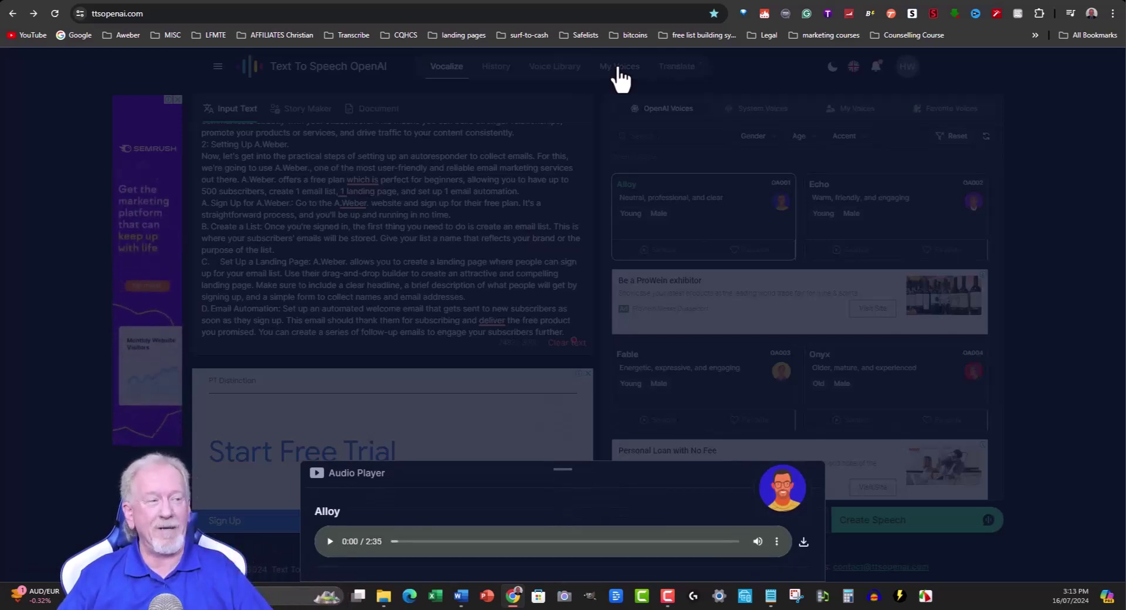
click(330, 541)
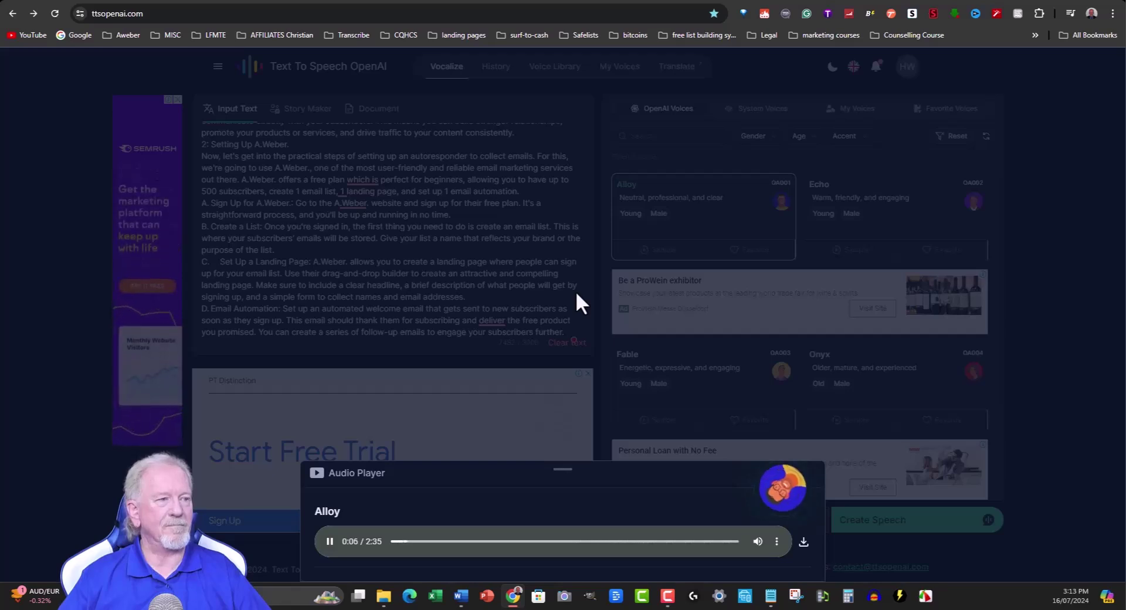
click(329, 543)
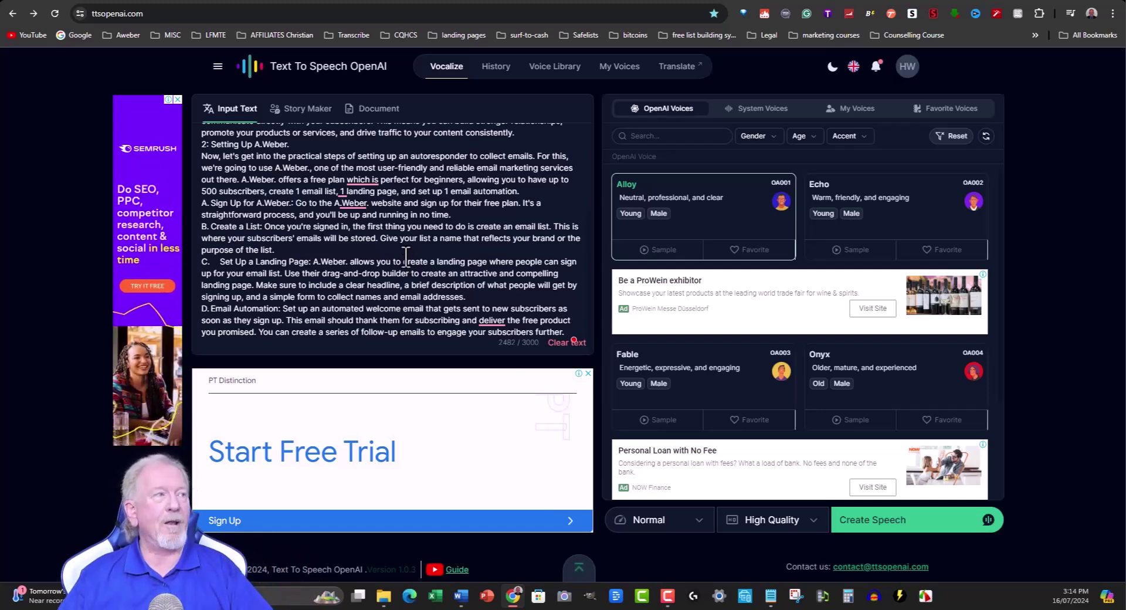
Compare the script text in ElevenLabs with the same script in Text To Speech OpenAI.
click(224, 1)
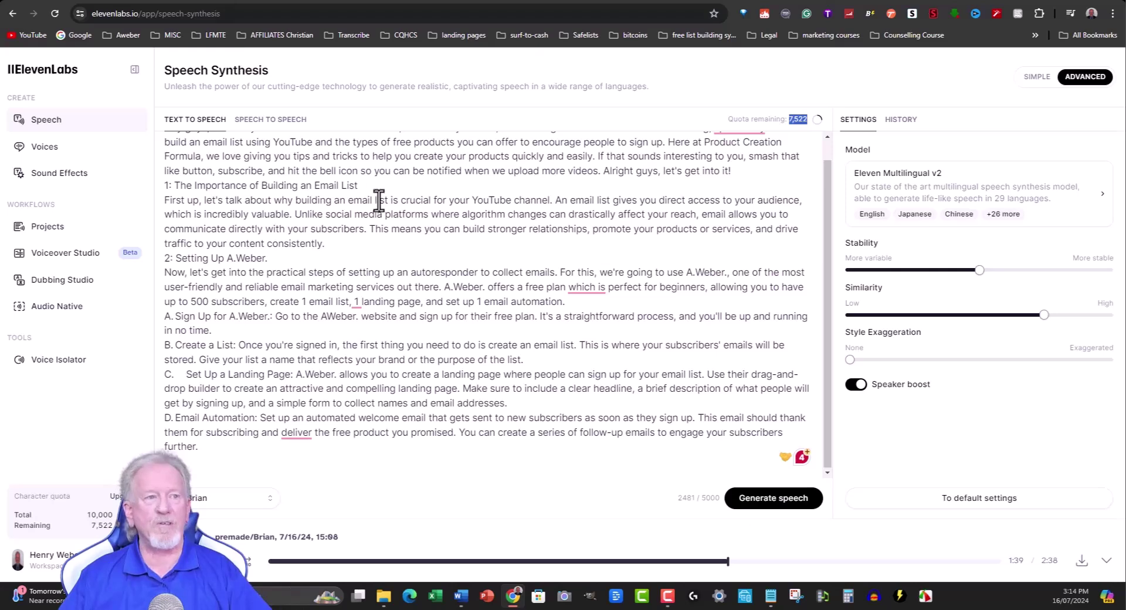
scroll(388, 245, up, 1)
scroll(388, 245, down, 1)
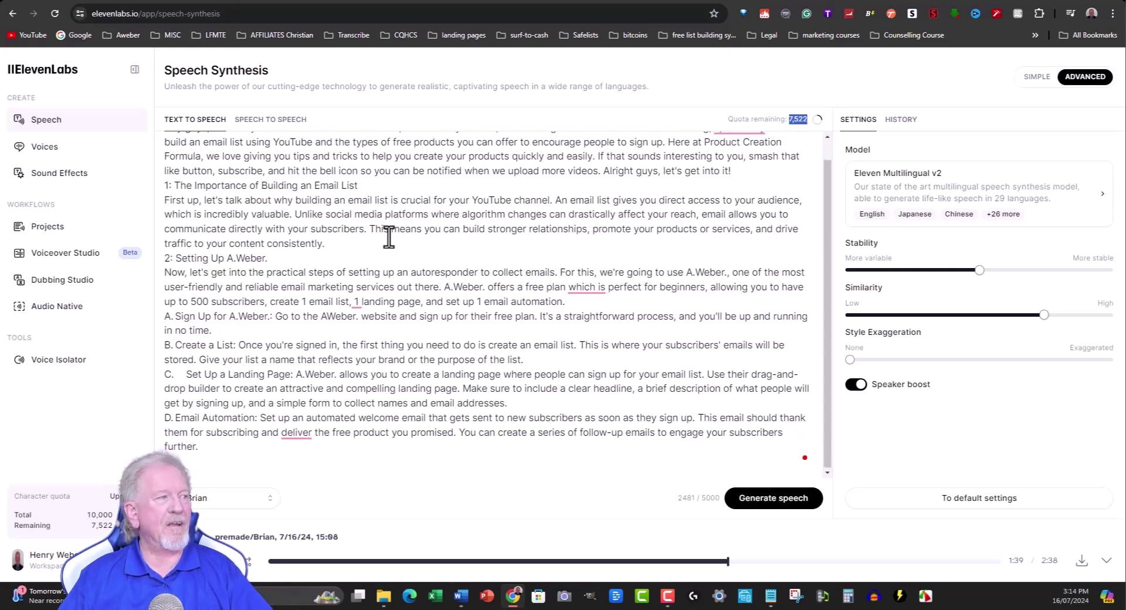
scroll(387, 236, up, 1)
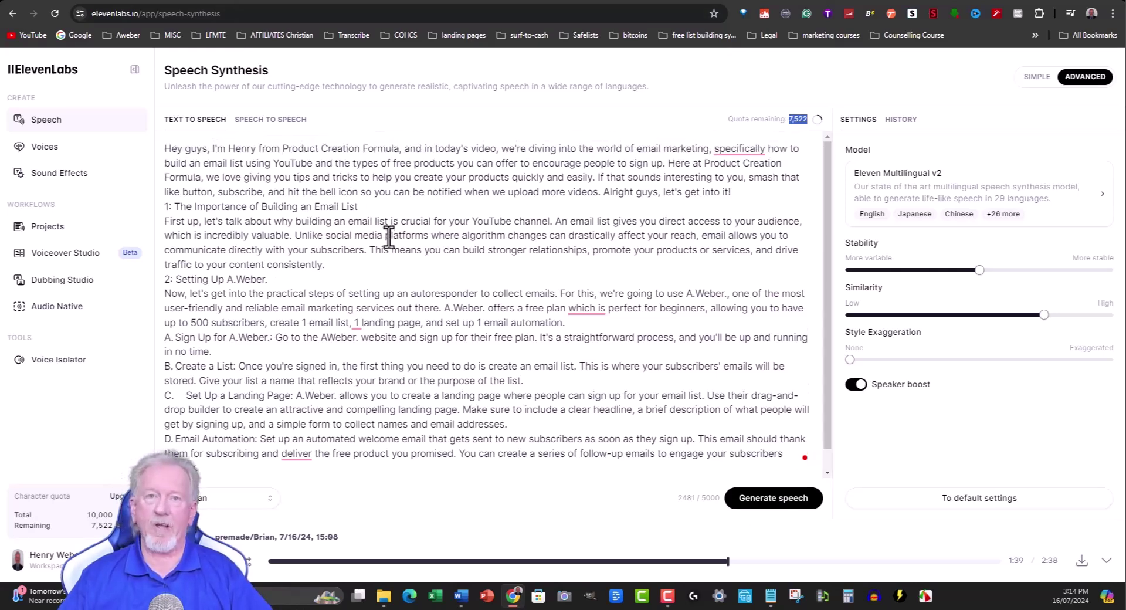
key(ctrl+Tab)
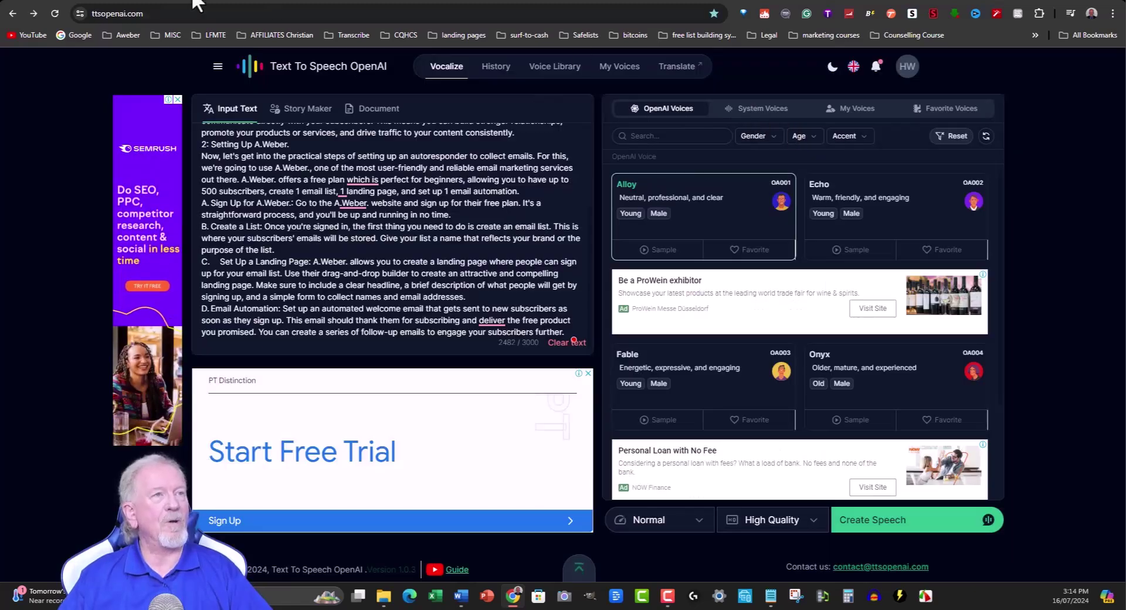
key(ctrl+Tab)
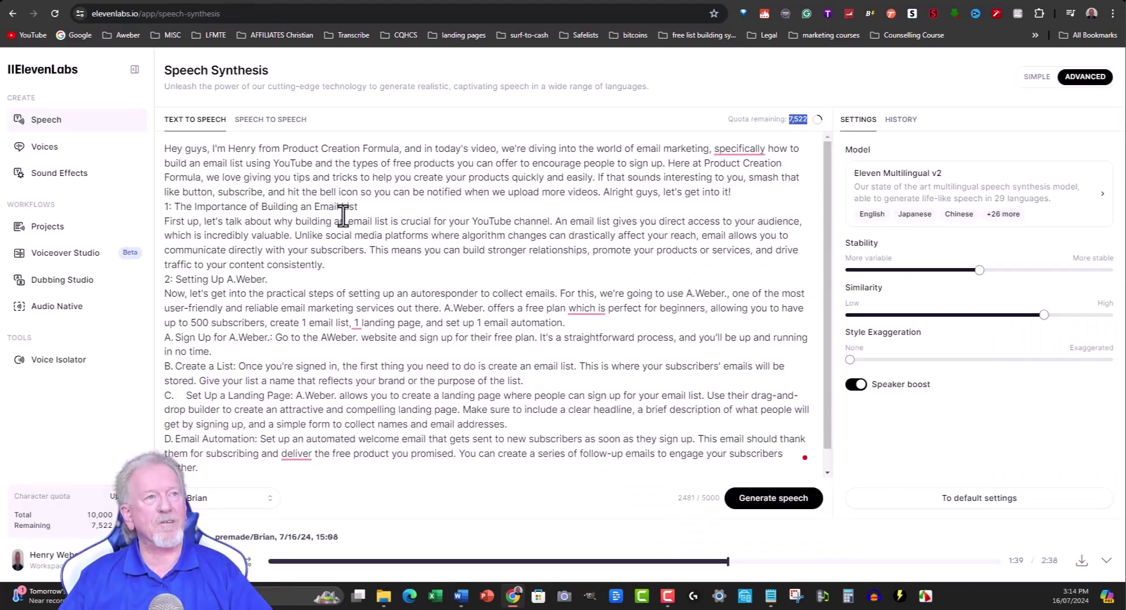
Switch to Text To Speech OpenAI and create the script's speech with the system voice Tom.
key(ctrl+Tab)
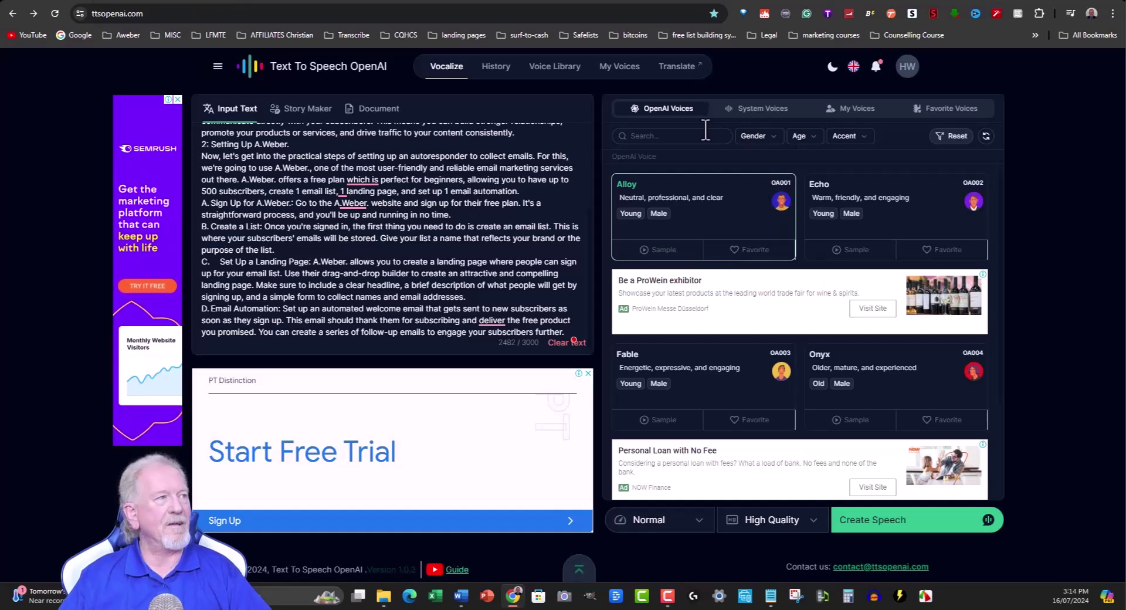
click(763, 112)
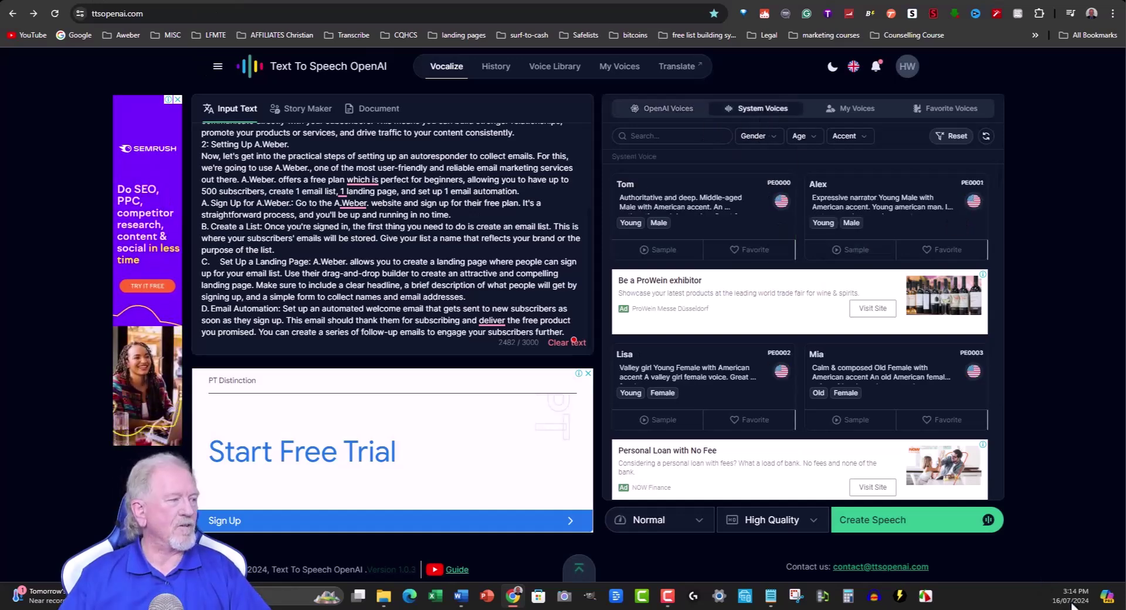
mouse_move(632, 199)
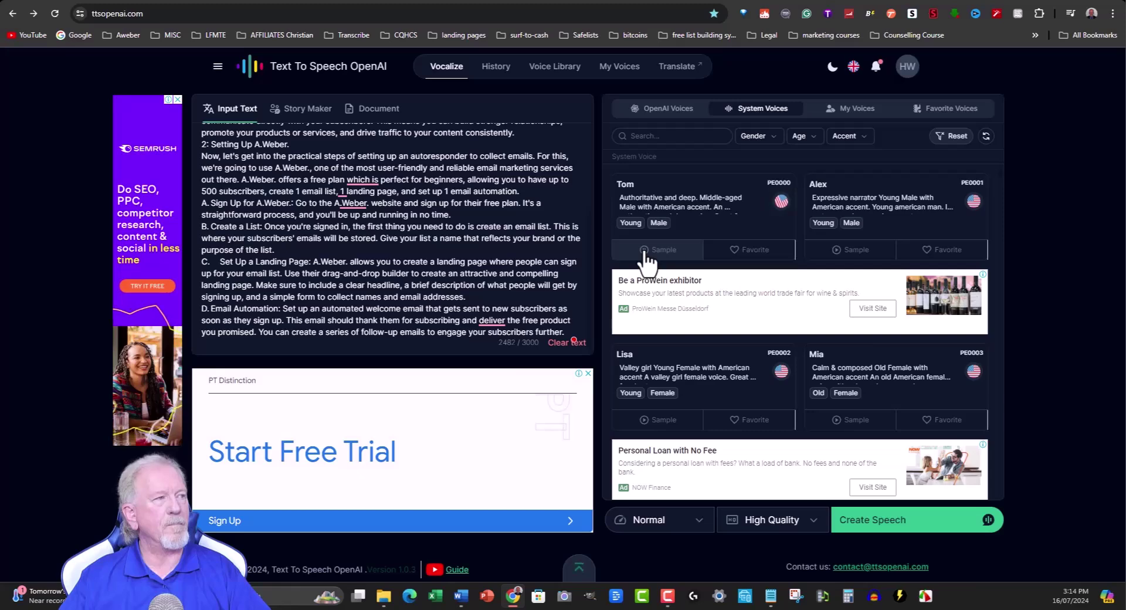
click(650, 218)
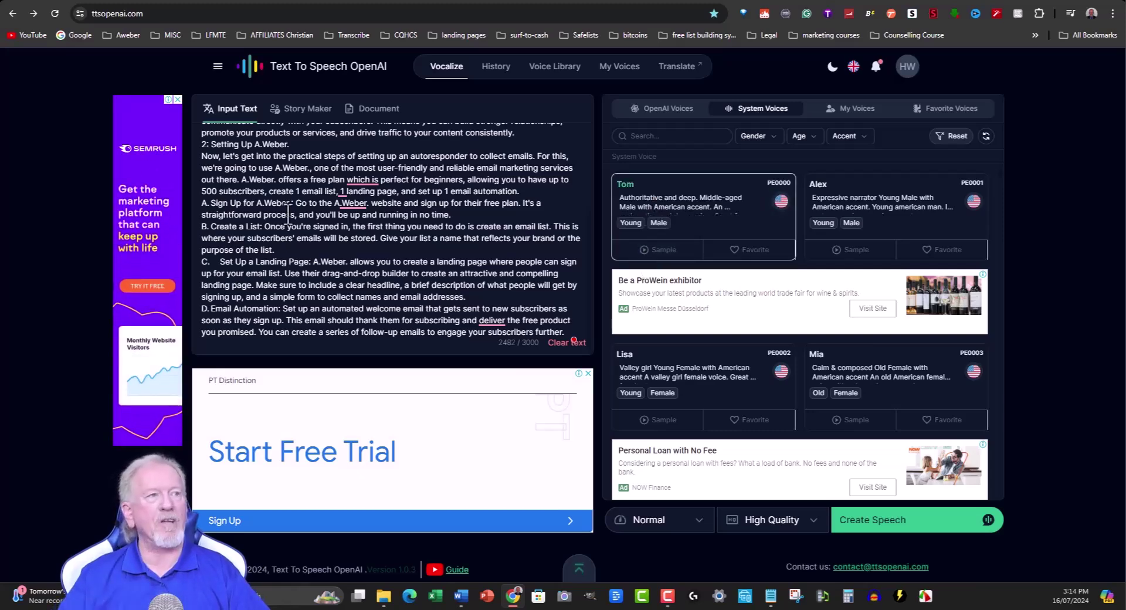
click(867, 522)
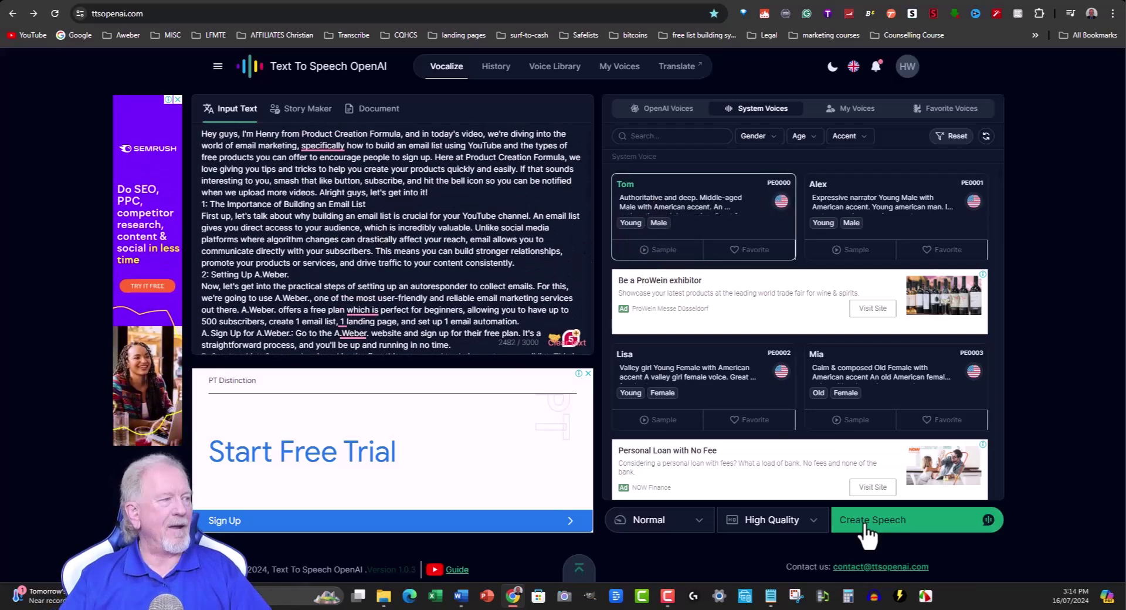
click(916, 528)
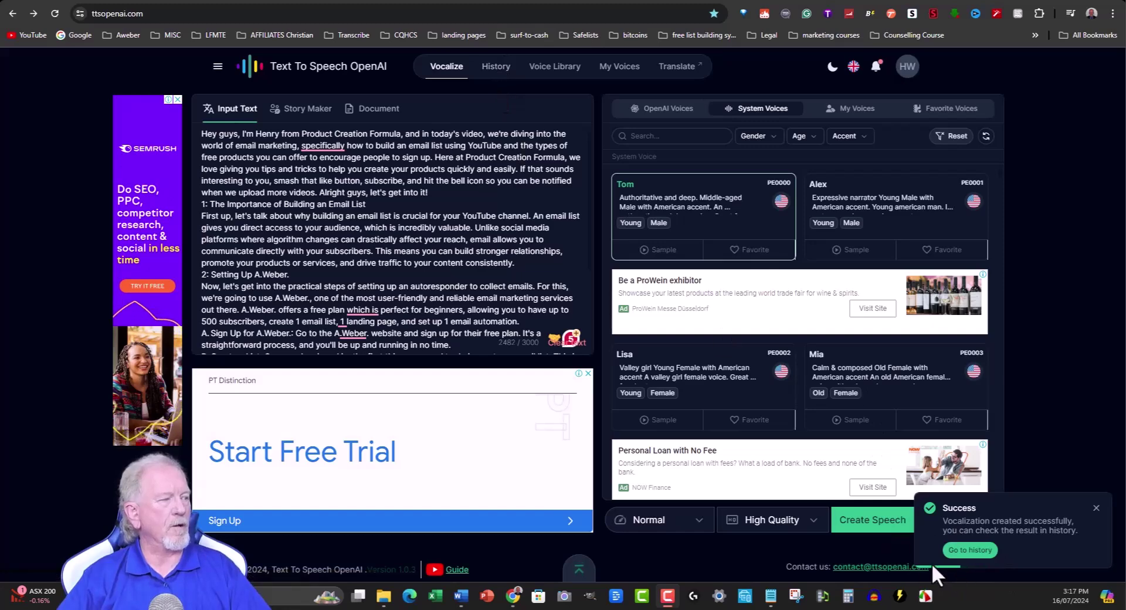
Check the processing status of the Tom speeches in the vocalization history and compare them with the earlier Alloy entry.
click(495, 69)
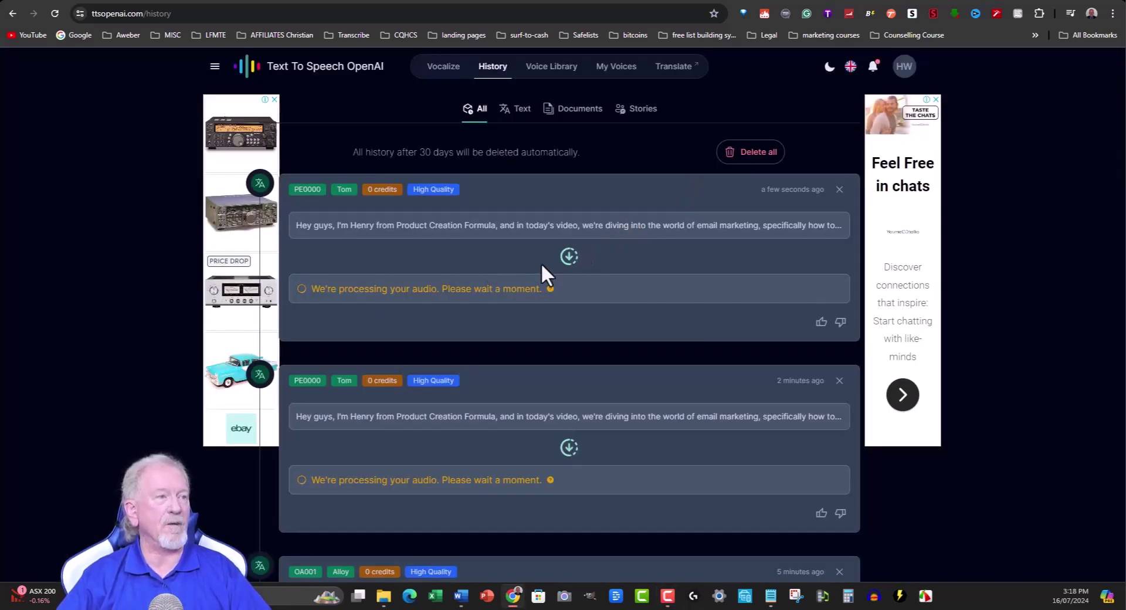
scroll(581, 247, down, 5)
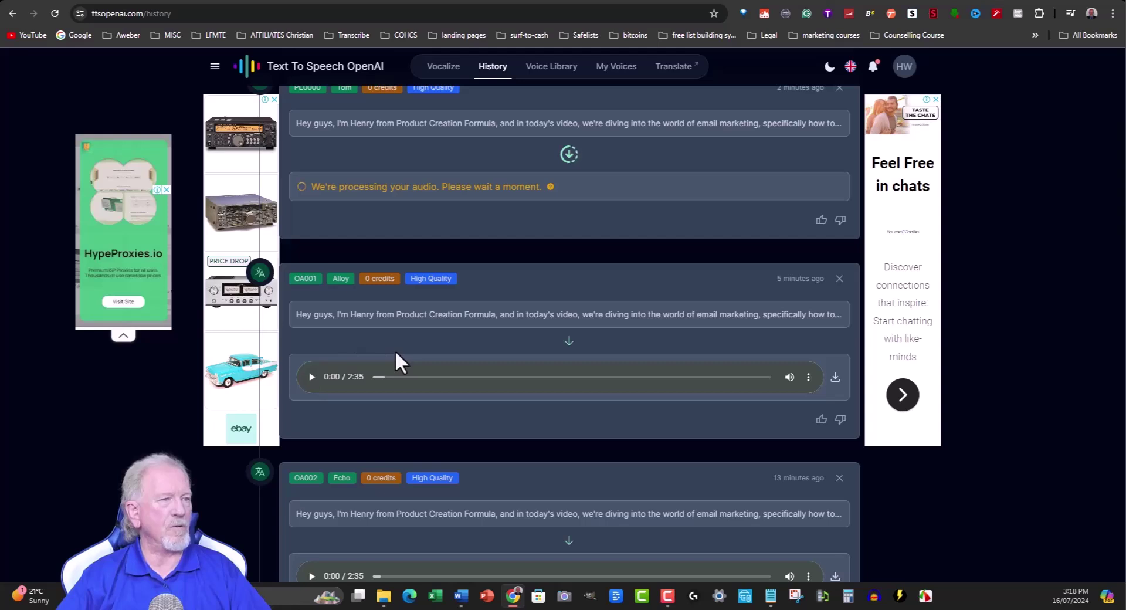
scroll(339, 276, up, 2)
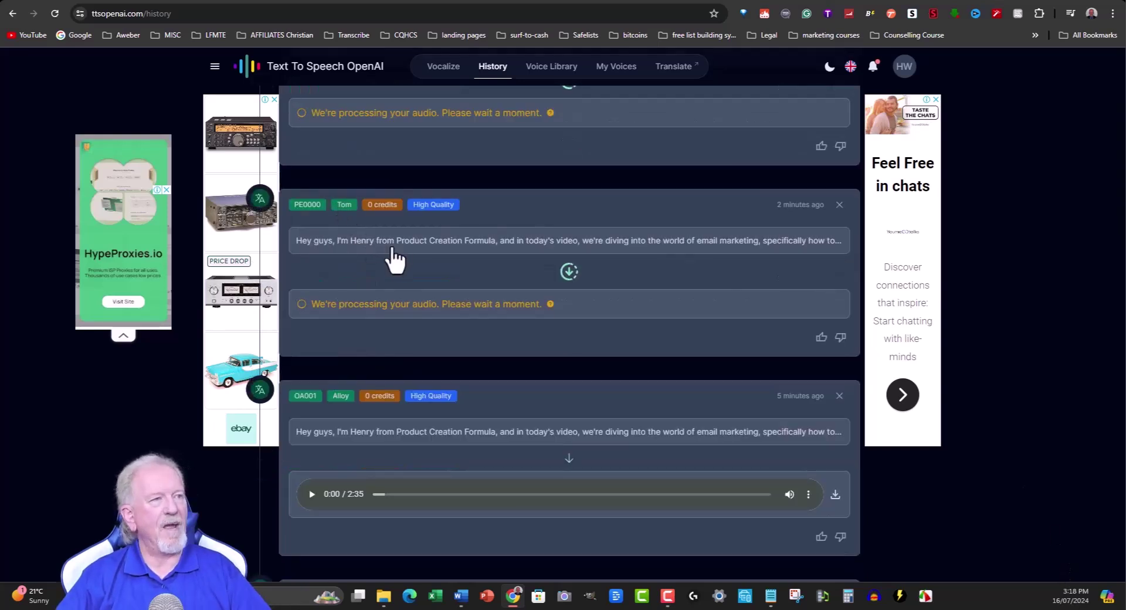
scroll(508, 283, up, 3)
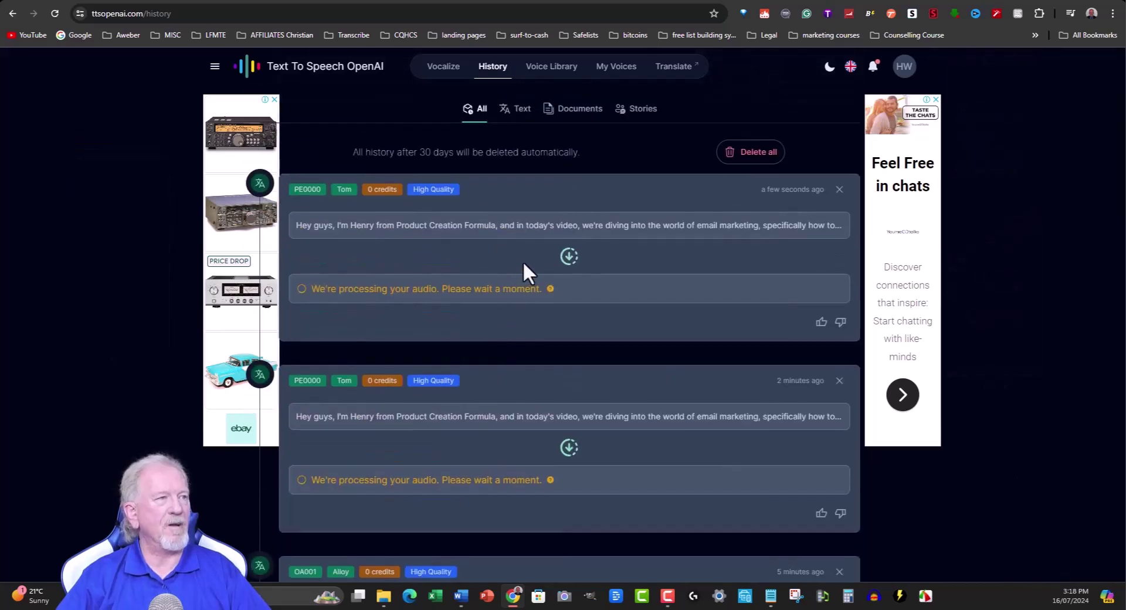
scroll(522, 261, down, 1)
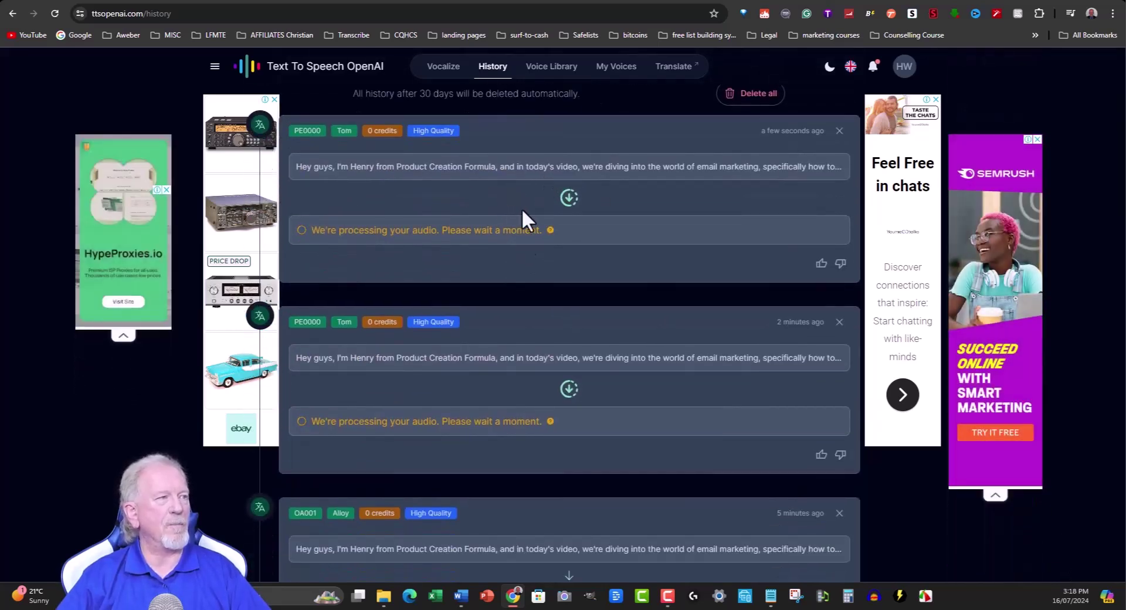
scroll(541, 209, up, 1)
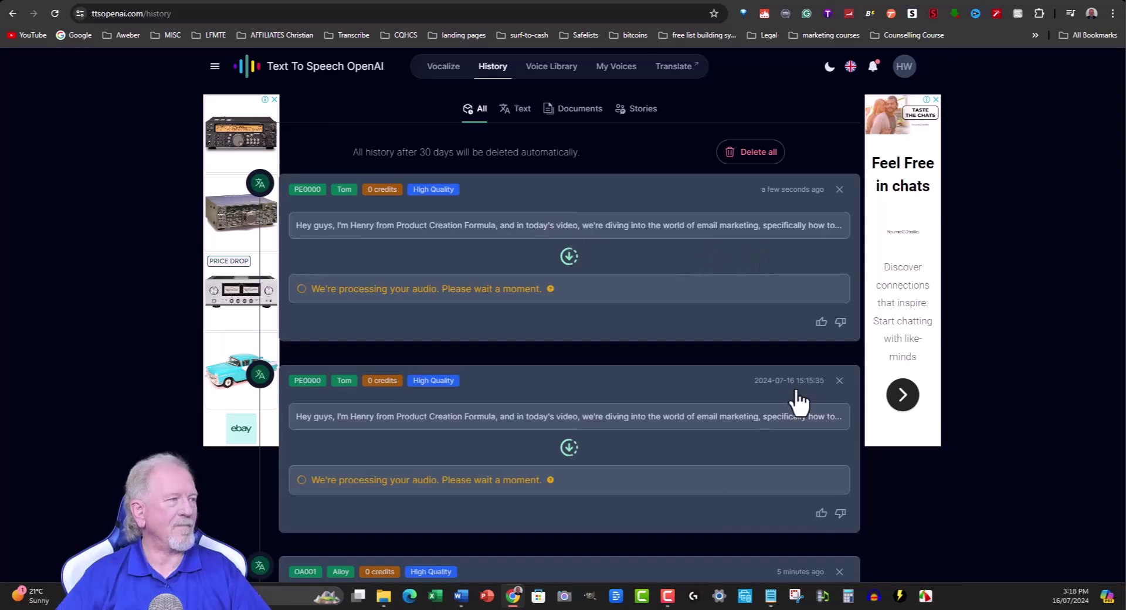
scroll(578, 315, down, 2)
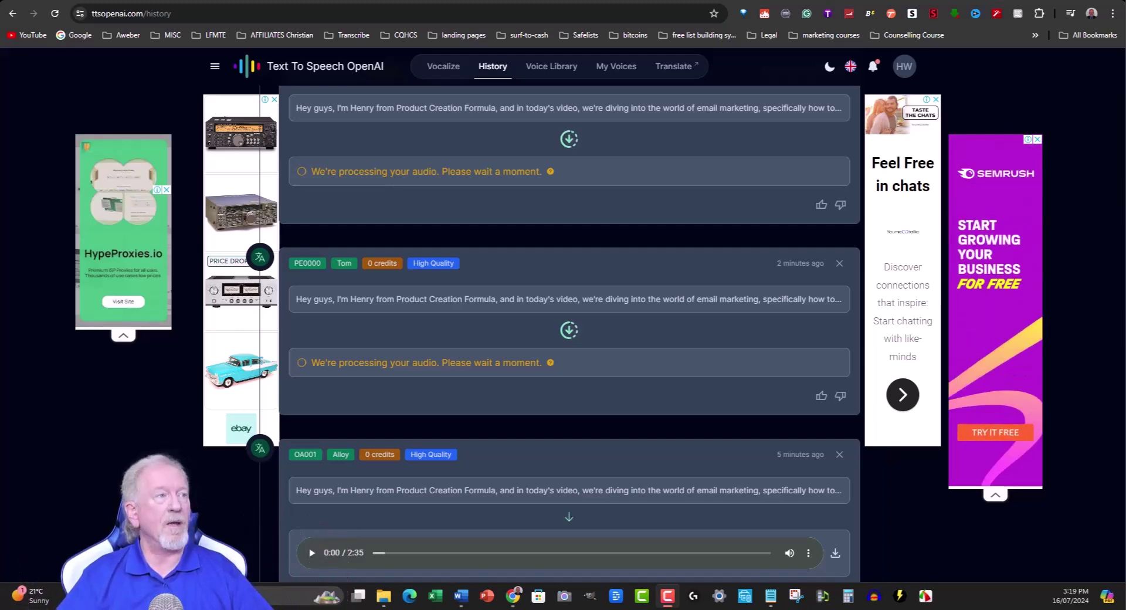
Open the Alloy speech's audio file, play its opening and try its MP3 download, cancelling the save.
scroll(610, 317, down, 3)
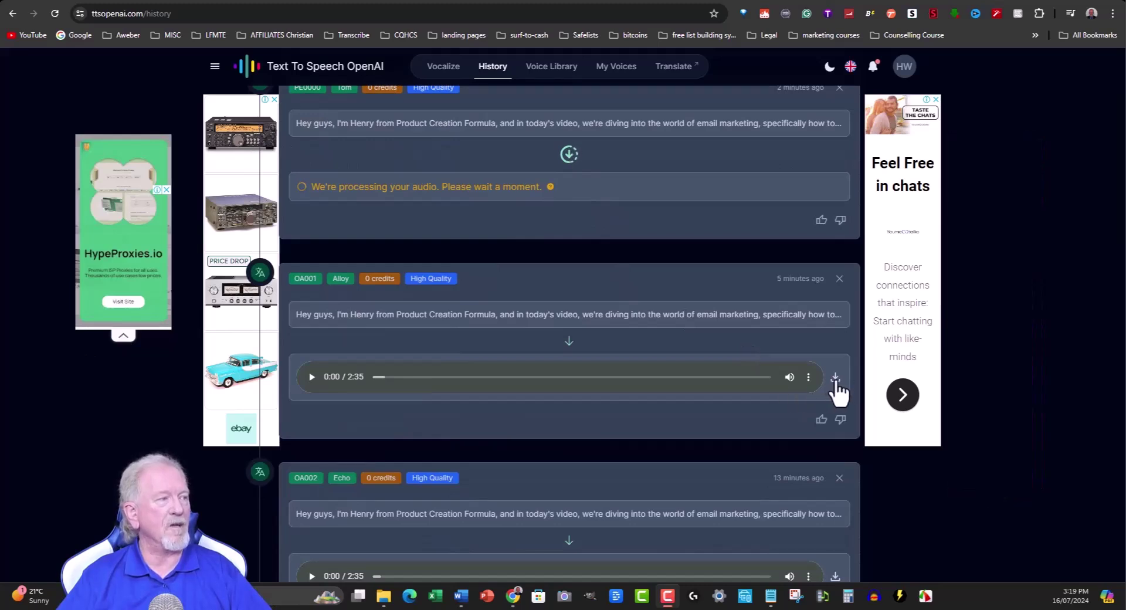
click(835, 378)
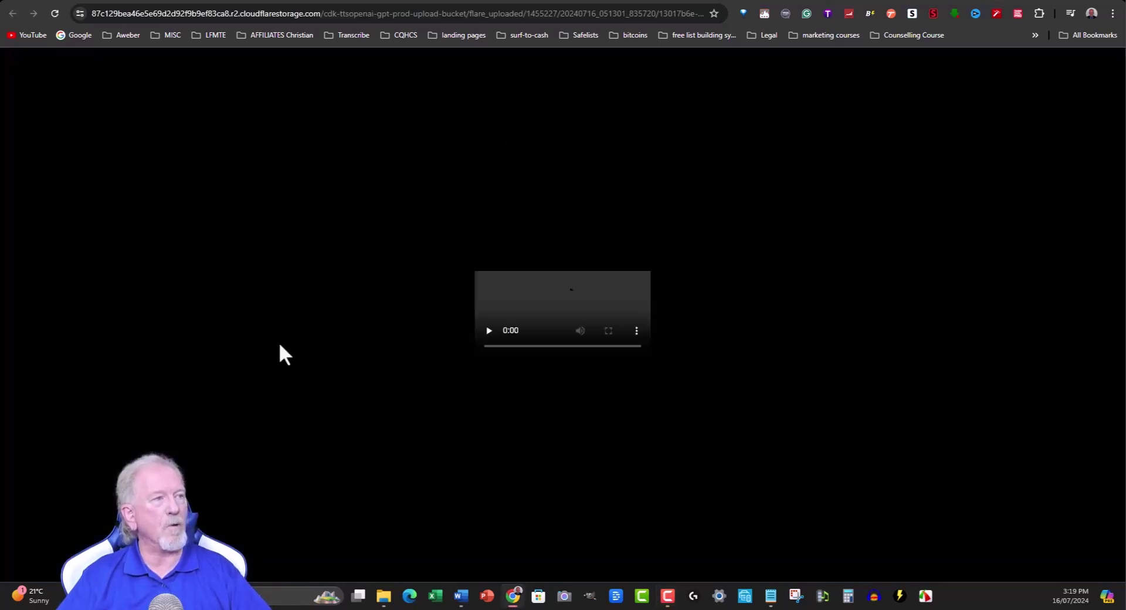
click(488, 346)
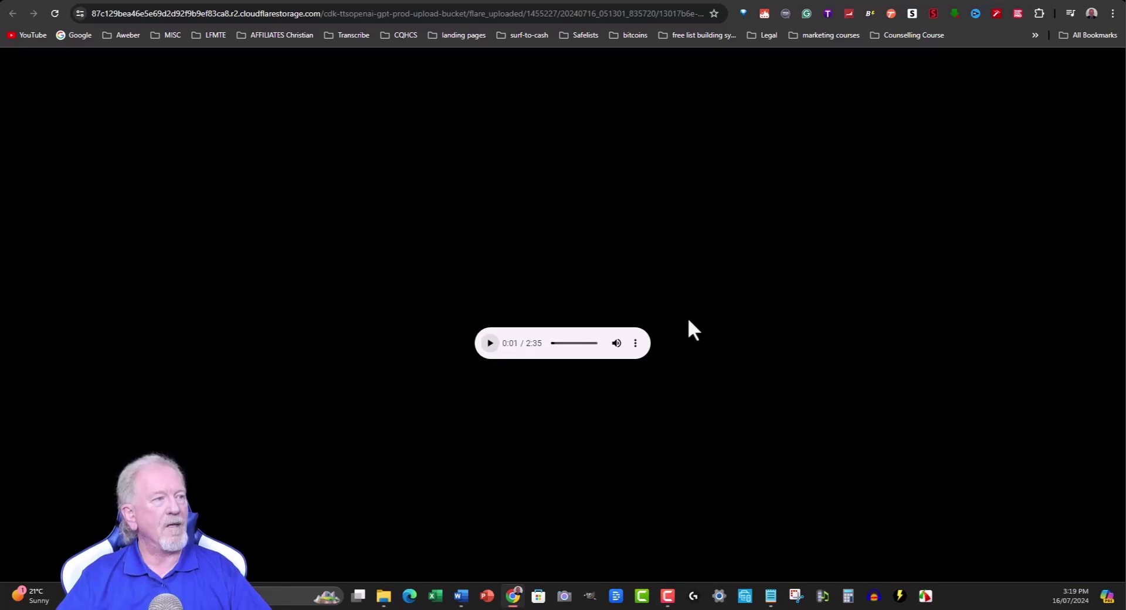
click(635, 345)
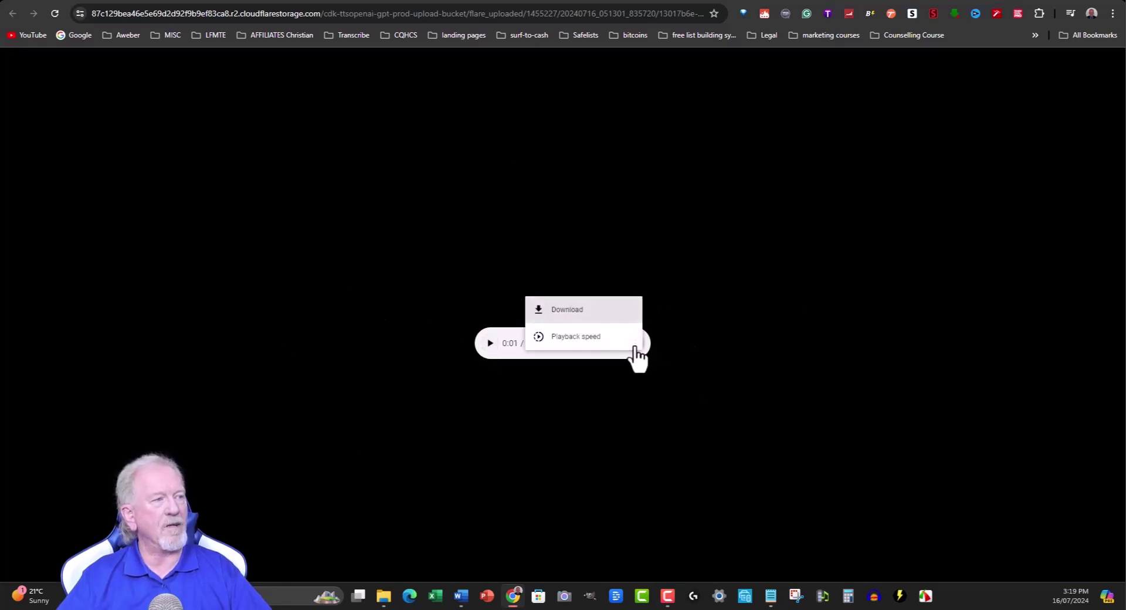
click(566, 311)
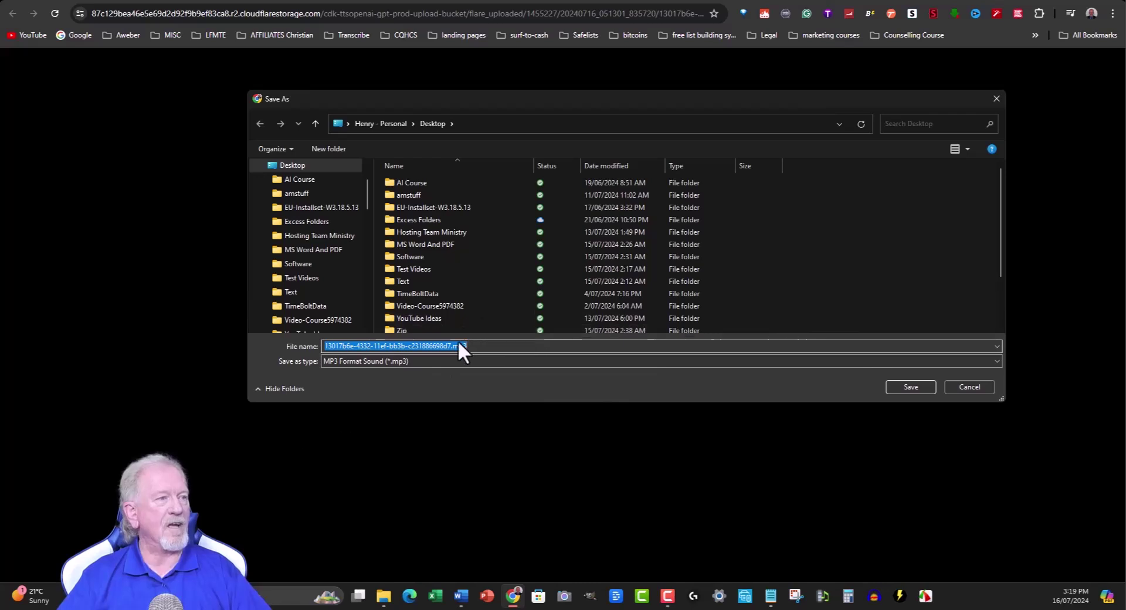
click(996, 99)
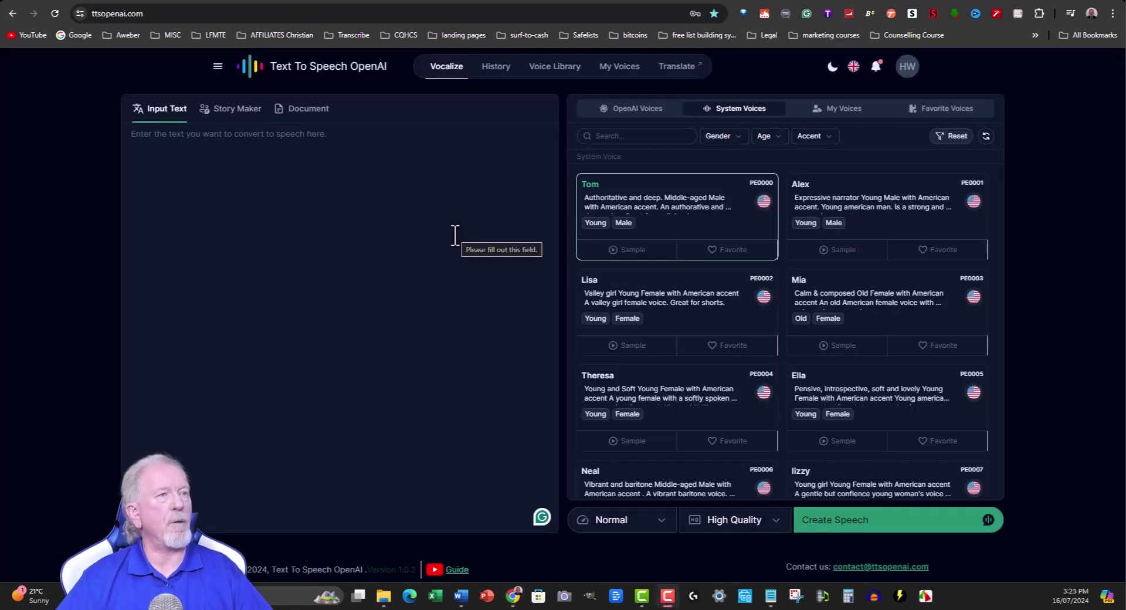
Insert the copied script as the text to convert in Text To Speech OpenAI and view the personal cloned voice.
click(252, 145)
key(ctrl+v)
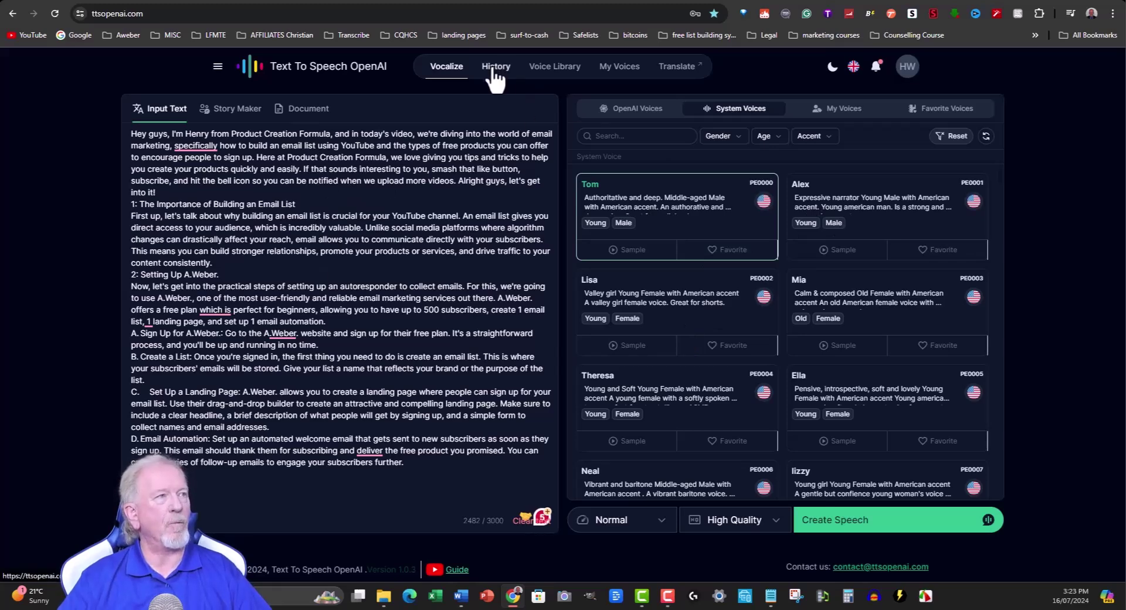
click(621, 70)
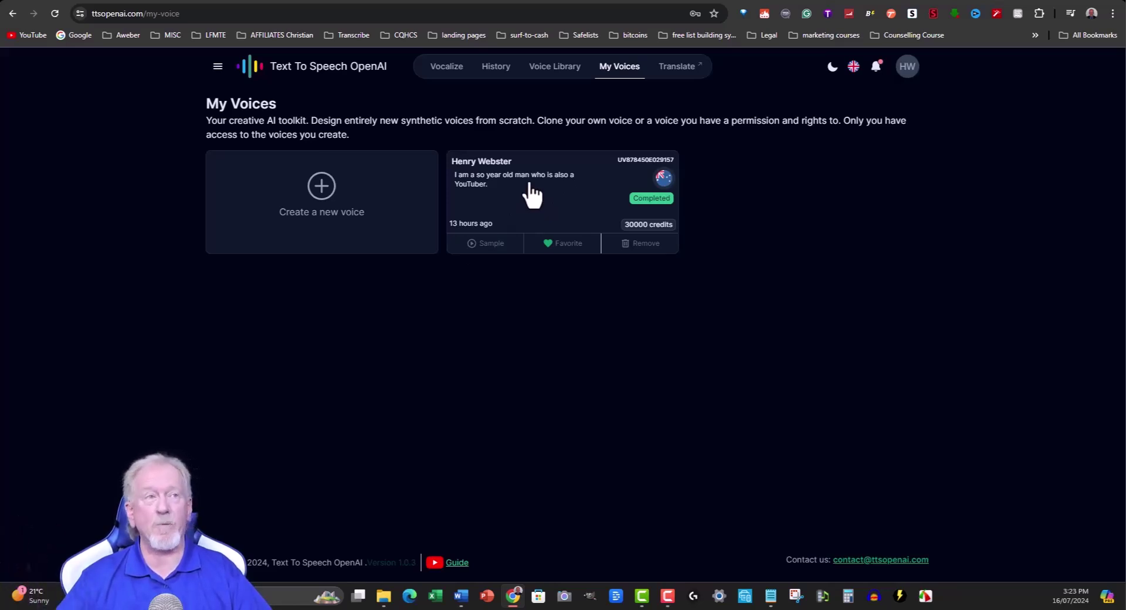
Switch to ElevenLabs and listen to the preview of the personal "Happy Voice" clone.
click(217, 2)
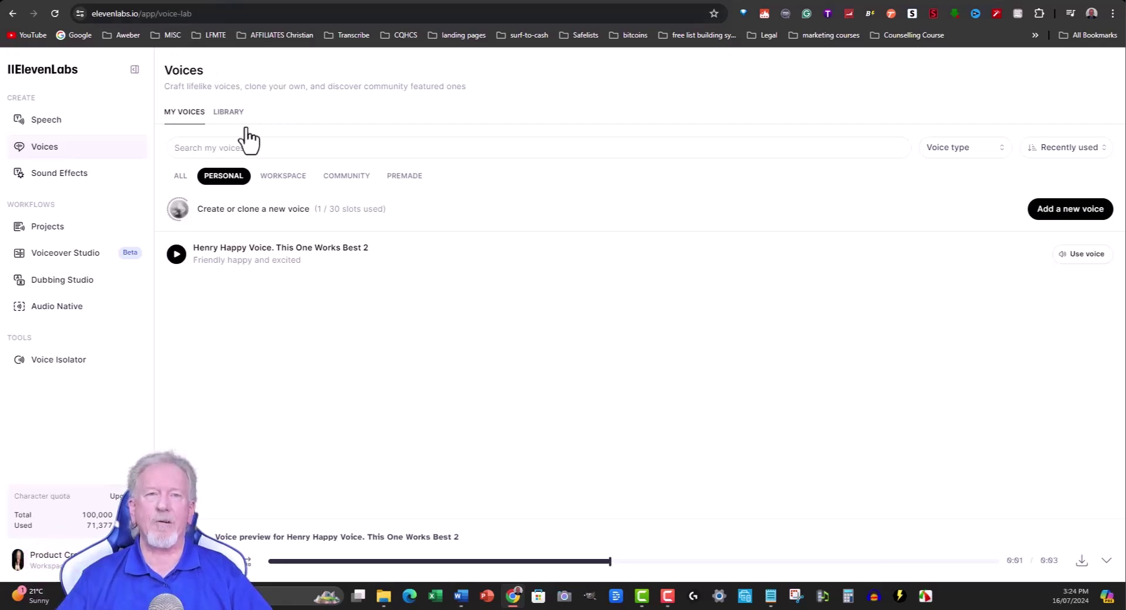
click(176, 254)
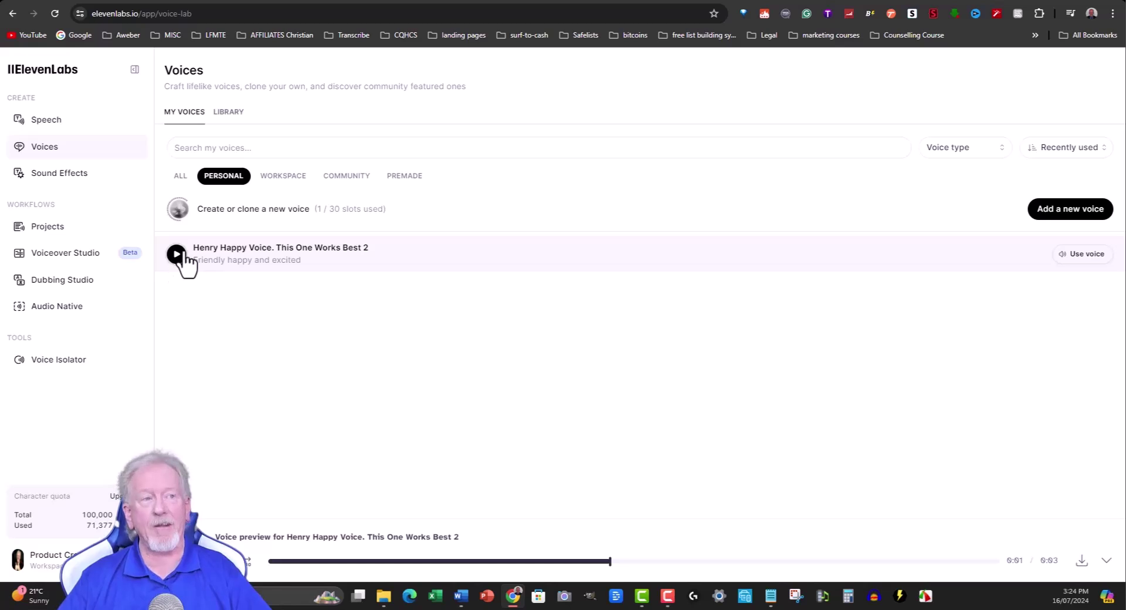
click(176, 255)
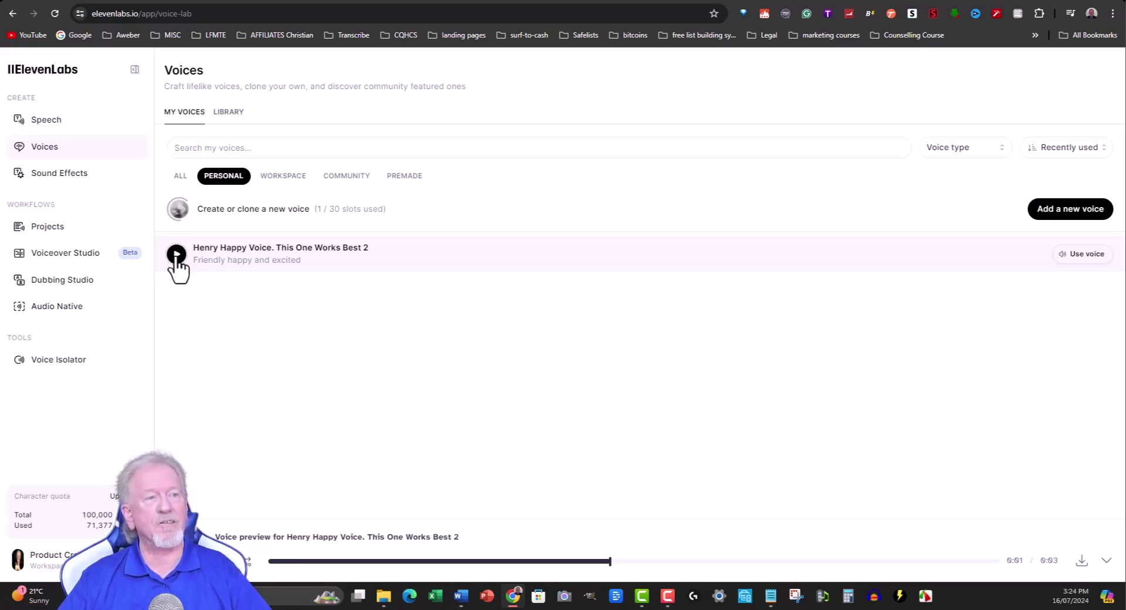
click(176, 256)
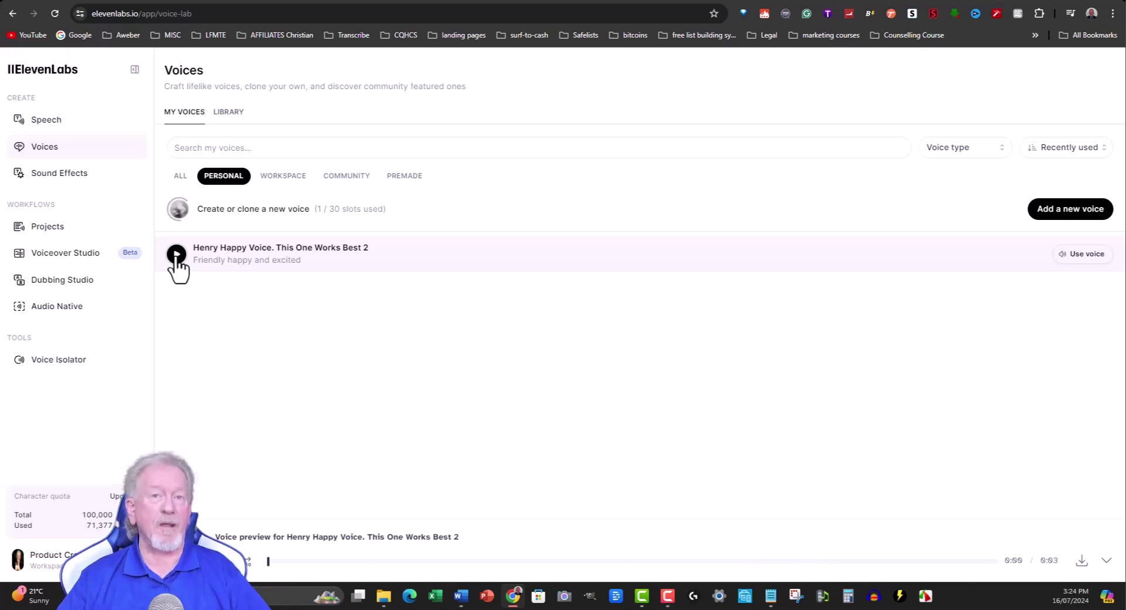
Use the personal "Happy Voice" clone for speech synthesis, insert the copied script and generate its speech.
click(1084, 257)
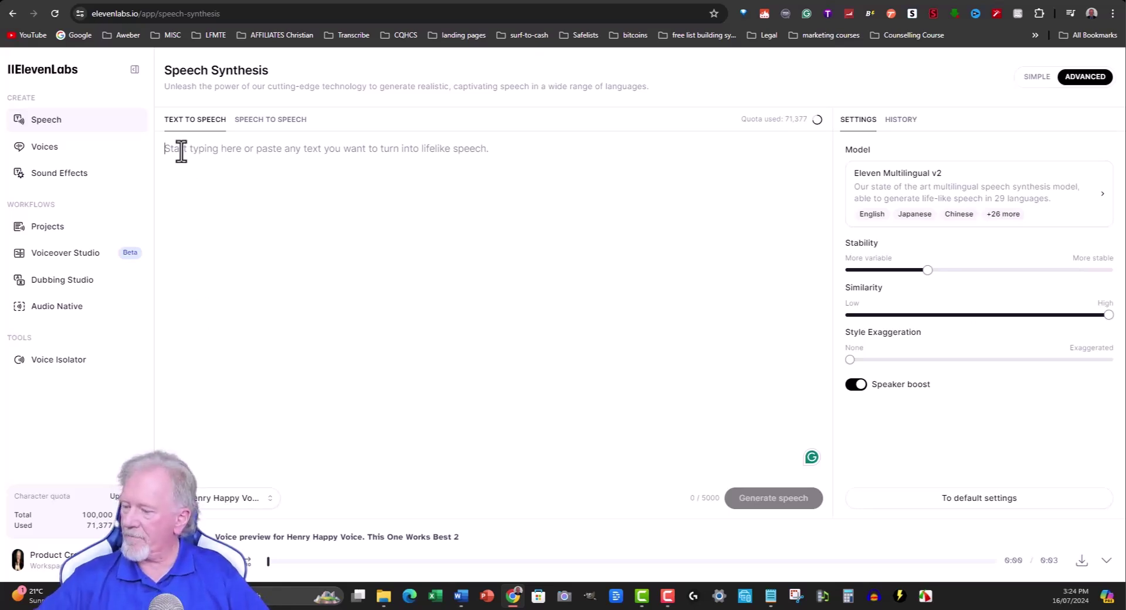
key(ctrl+v)
click(775, 497)
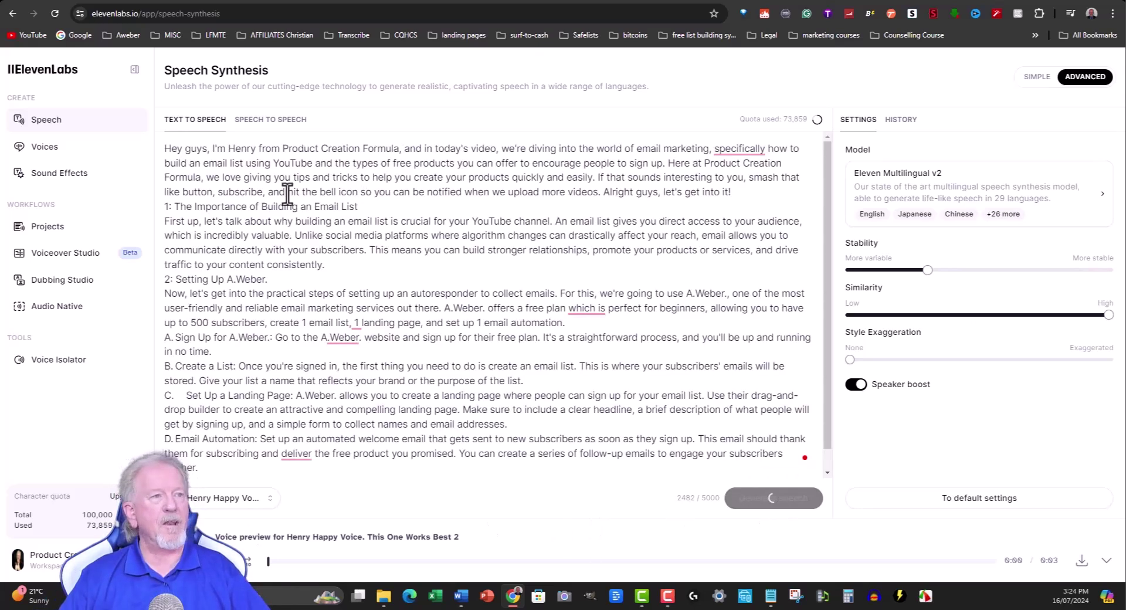
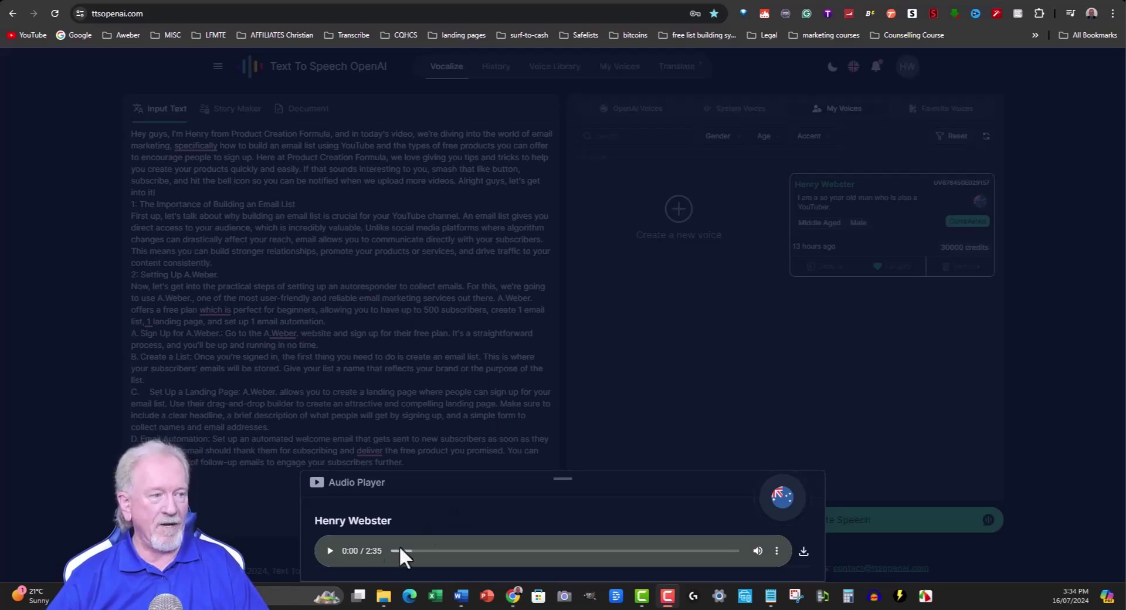
Listen to about the first 16 seconds of the cloned-voice speech in Text To Speech OpenAI, then pause it.
click(329, 551)
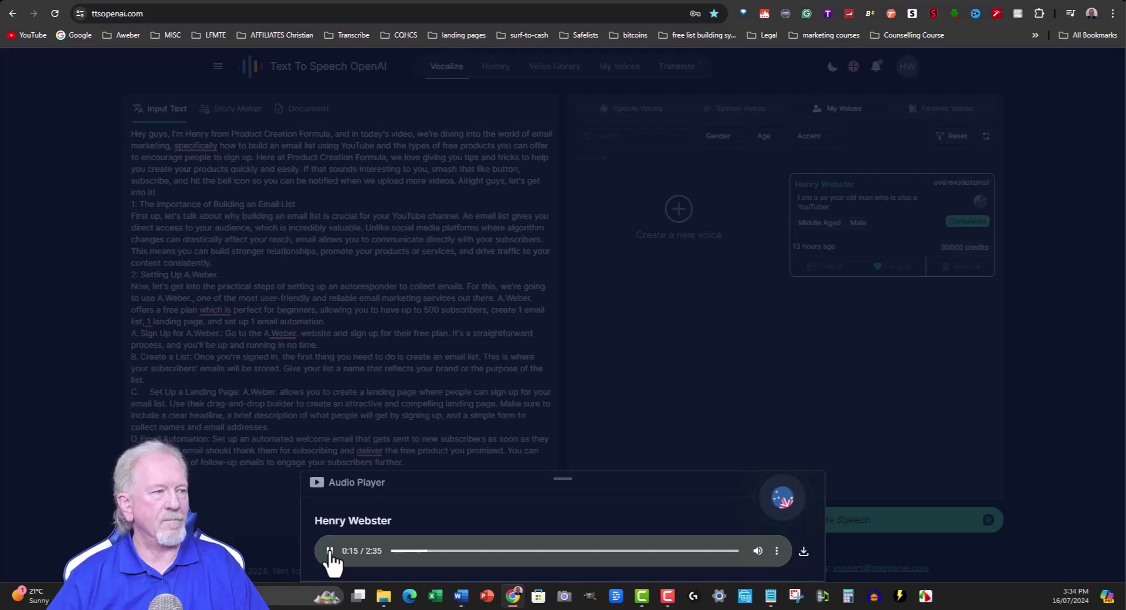
click(330, 552)
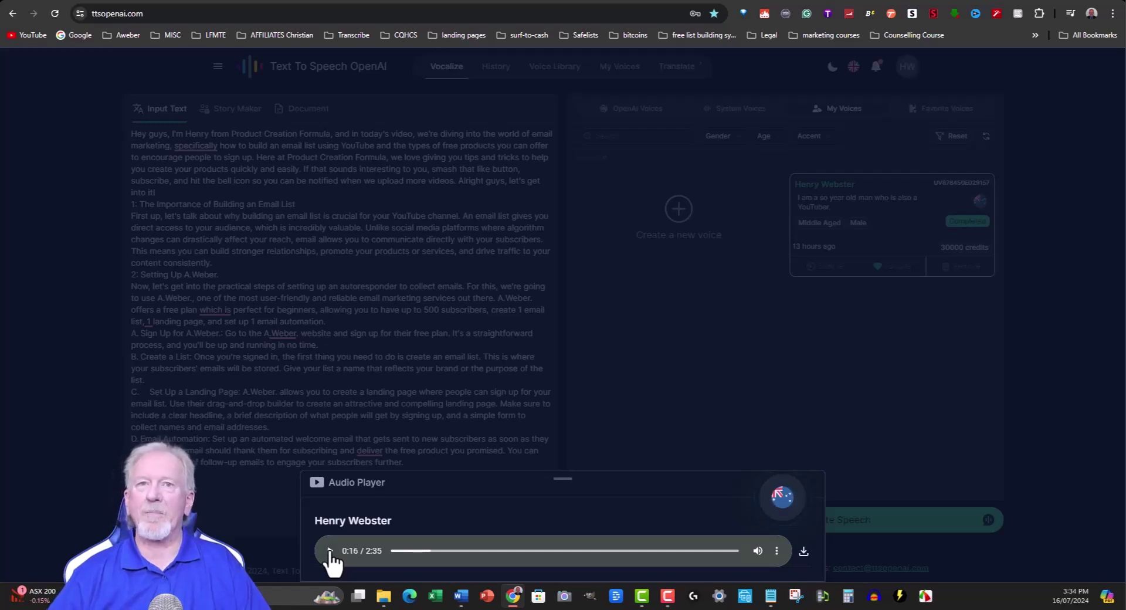
Switch to ElevenLabs, listen to the cloned-voice speech up to about 1:01 with a skip ahead, pause it and rewind to near the start.
click(205, 2)
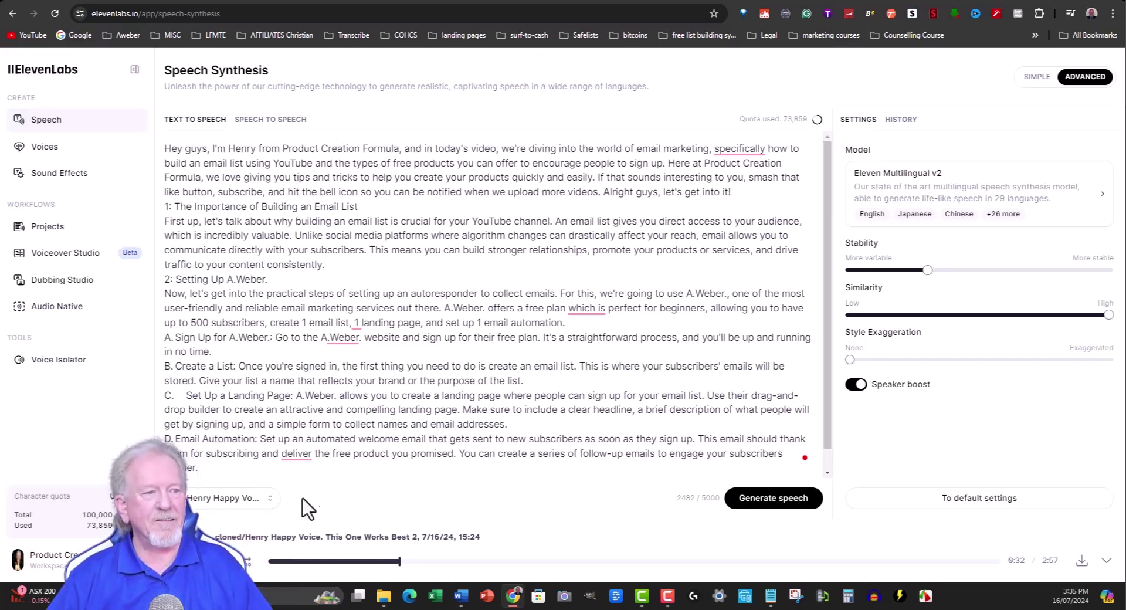
click(459, 562)
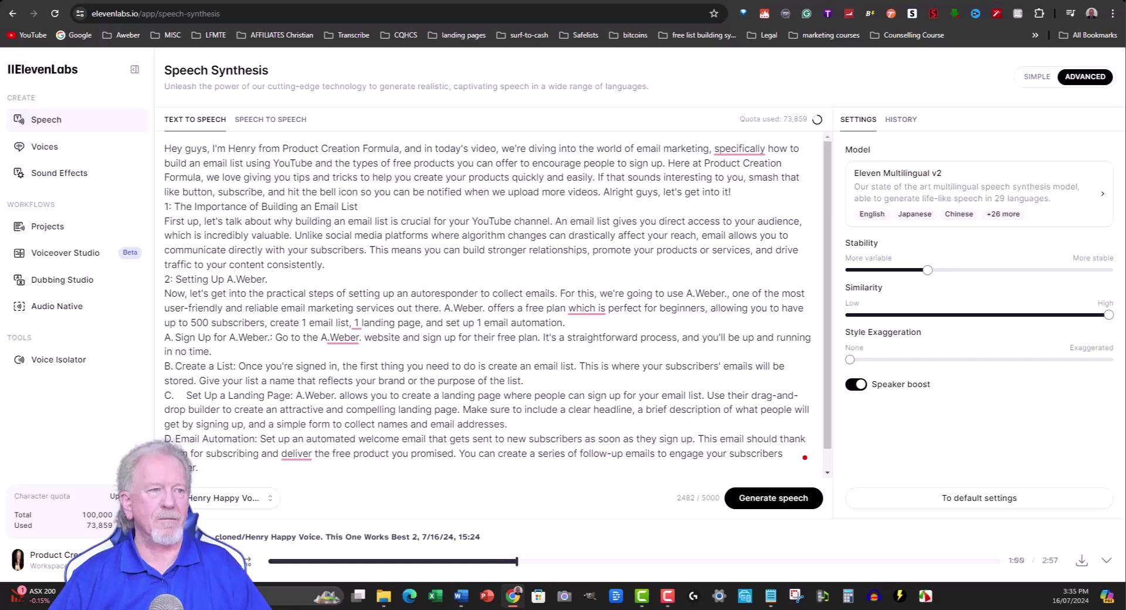
click(228, 560)
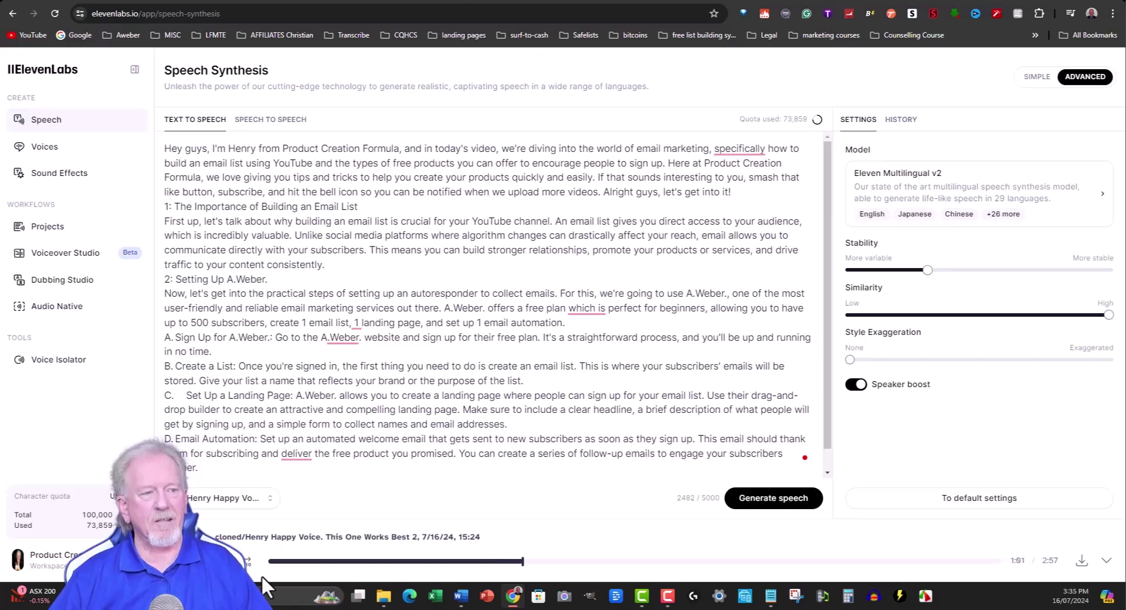
click(273, 562)
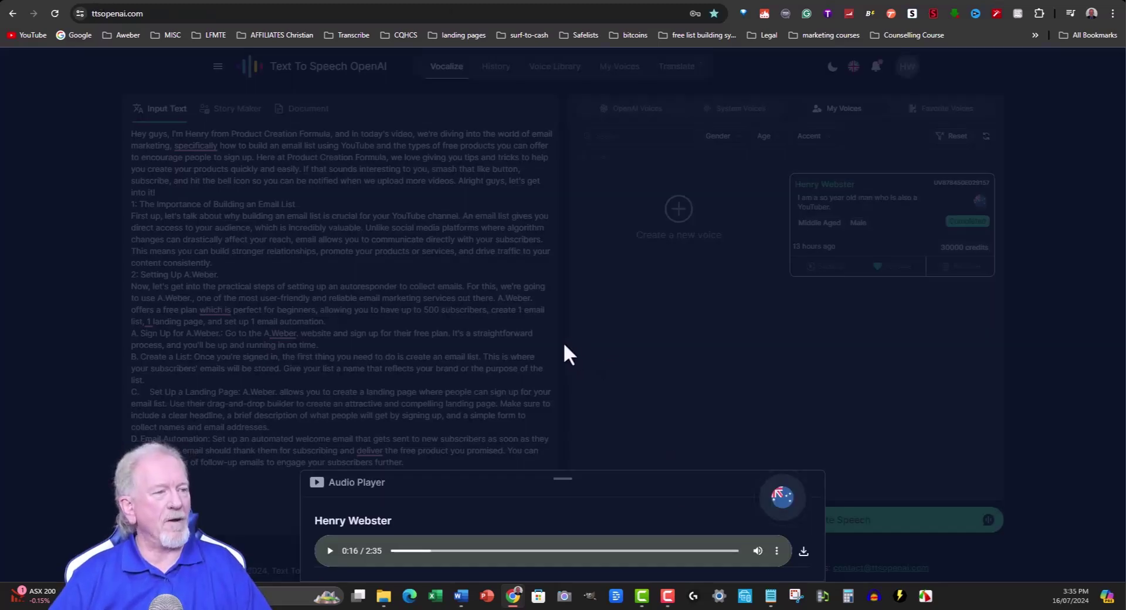
Dismiss the audio player in Text To Speech OpenAI and check the account's current plan and available credits.
click(563, 343)
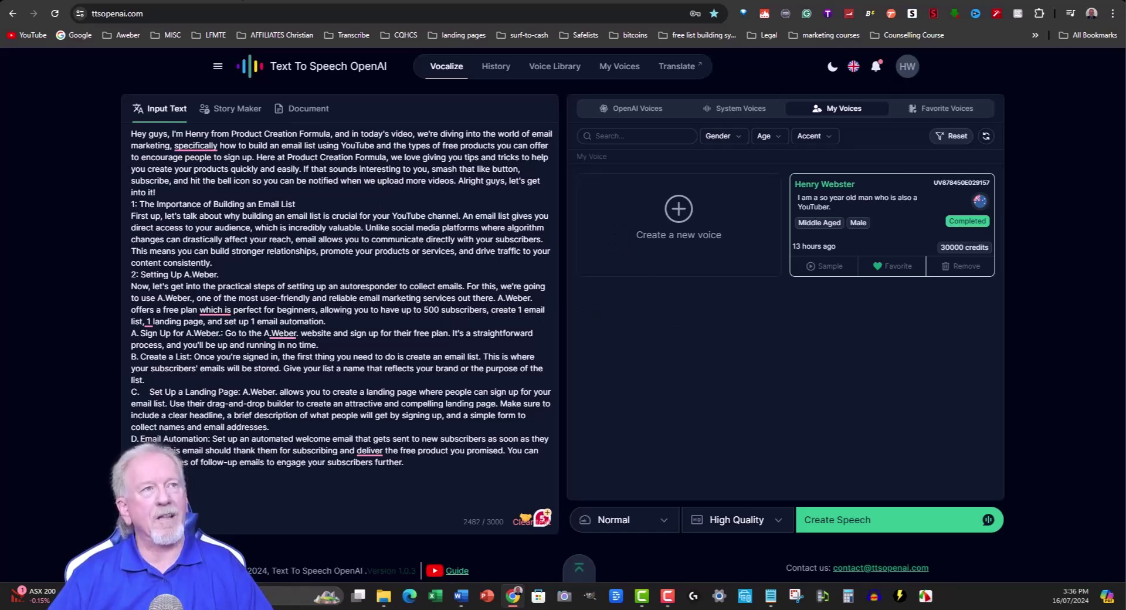
mouse_move(238, 3)
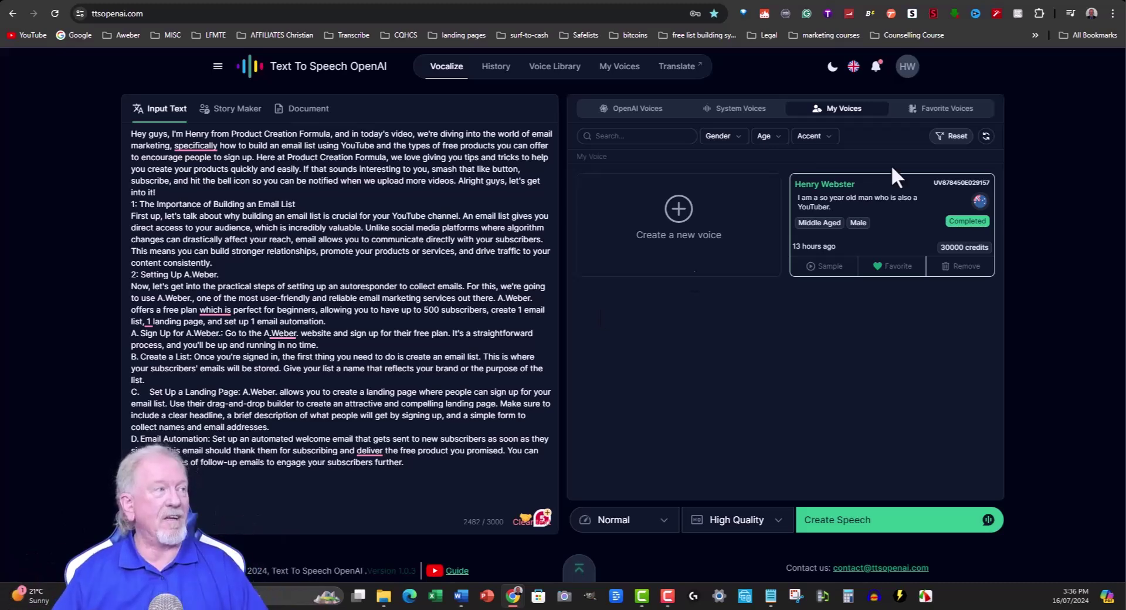
click(907, 67)
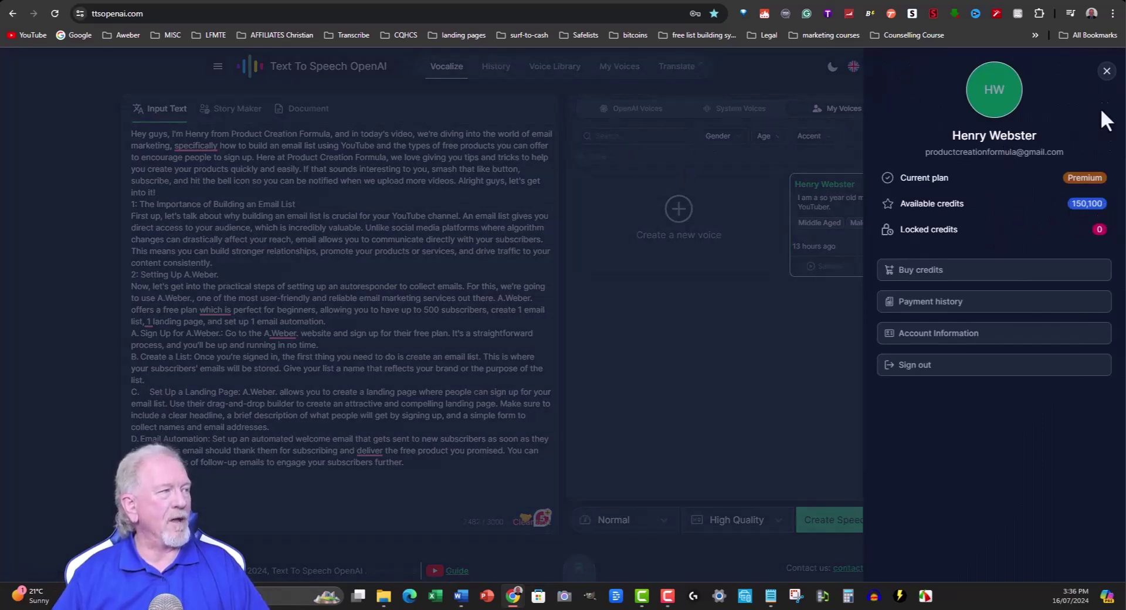
click(1107, 71)
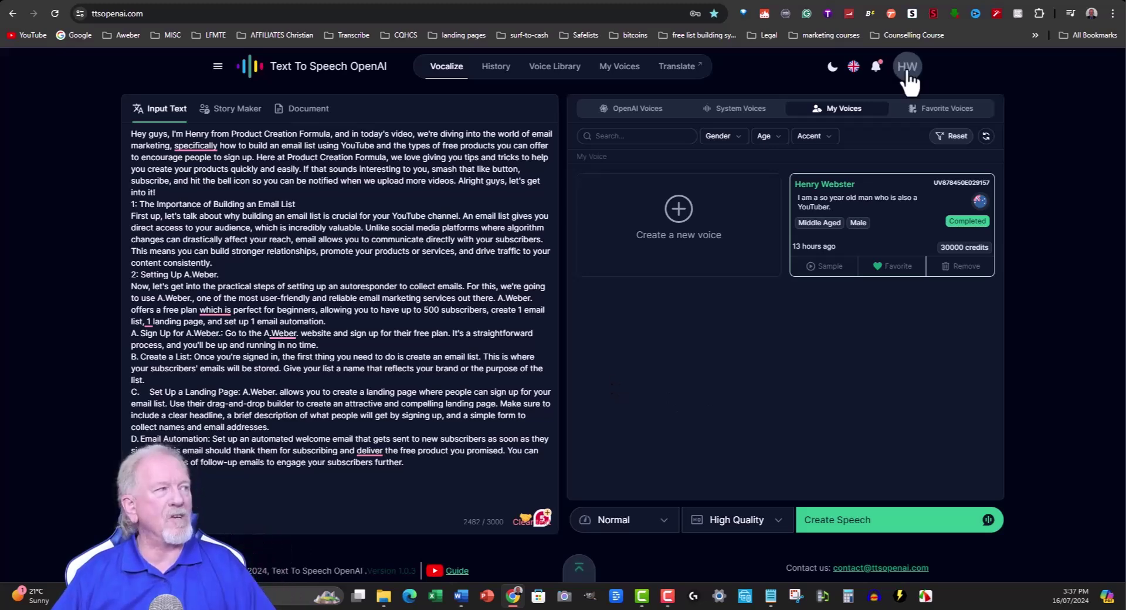
Switch to the ElevenLabs speech synthesis page for a comparison and return to Text To Speech OpenAI.
key(ctrl+Tab)
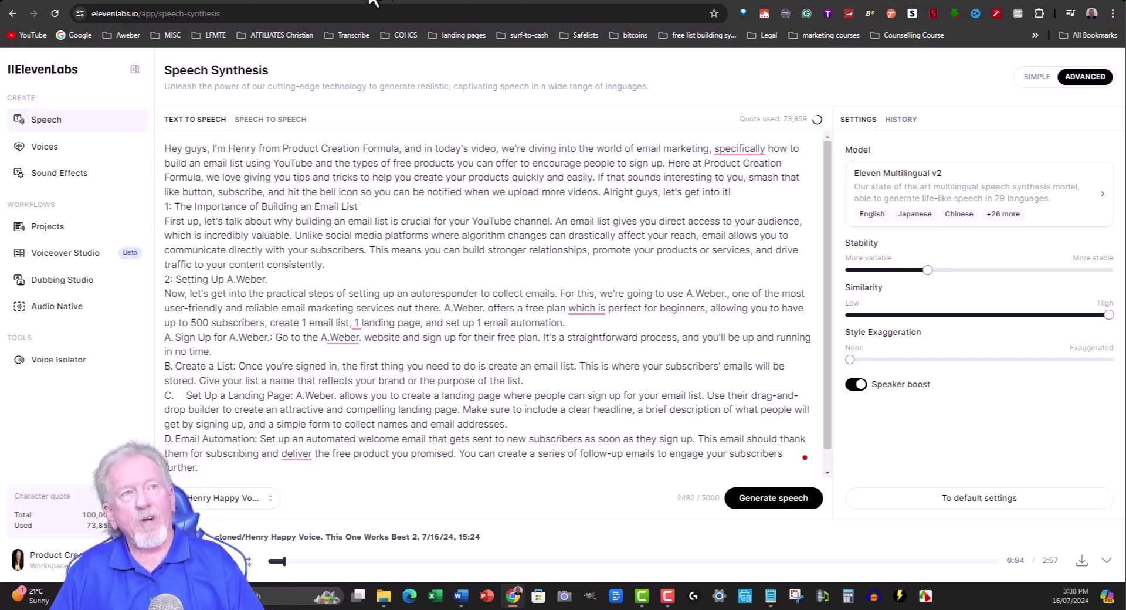
click(88, 2)
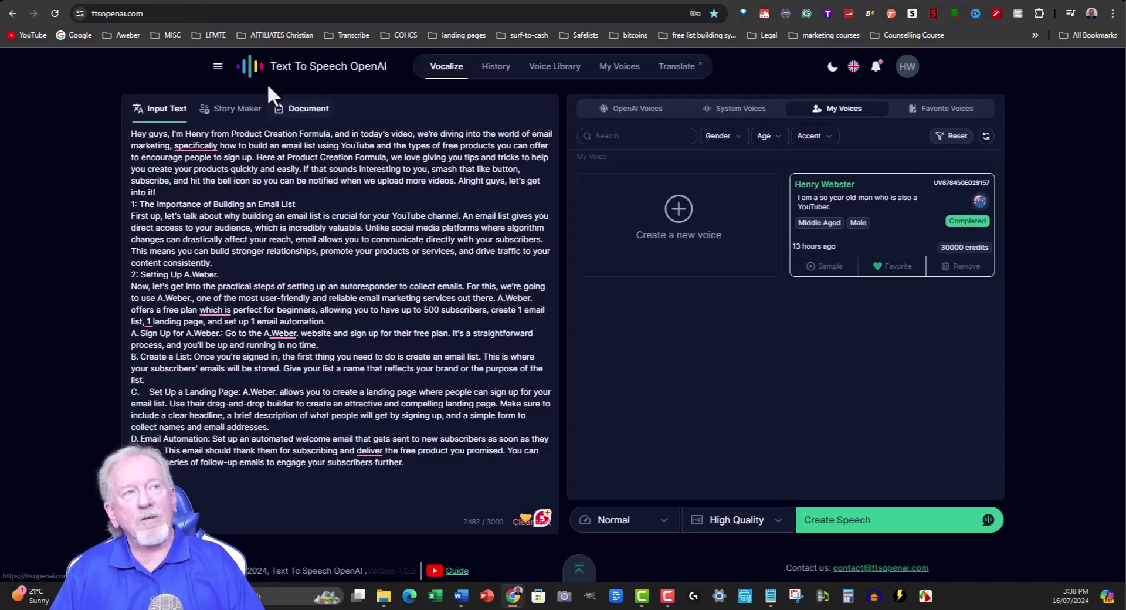